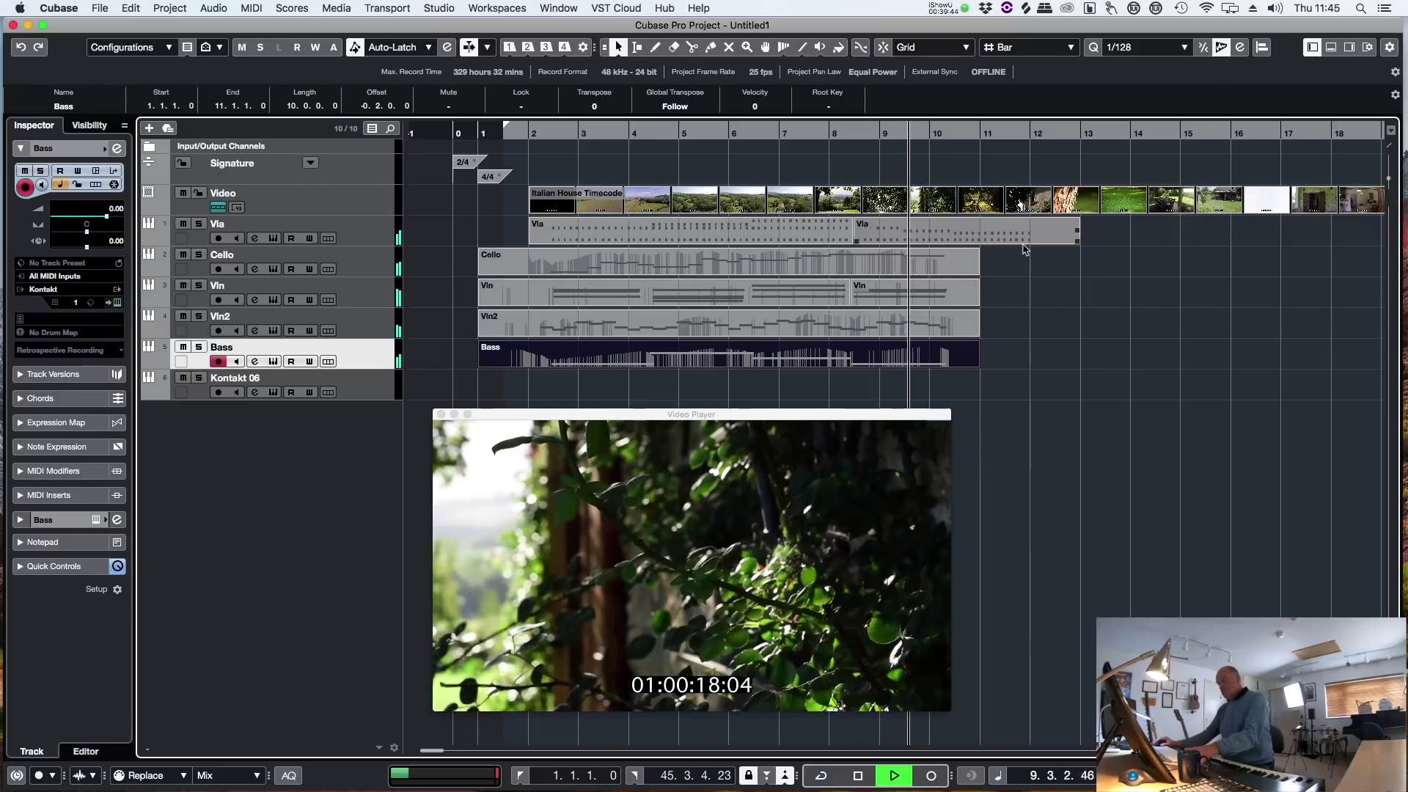
pyautogui.press('space')
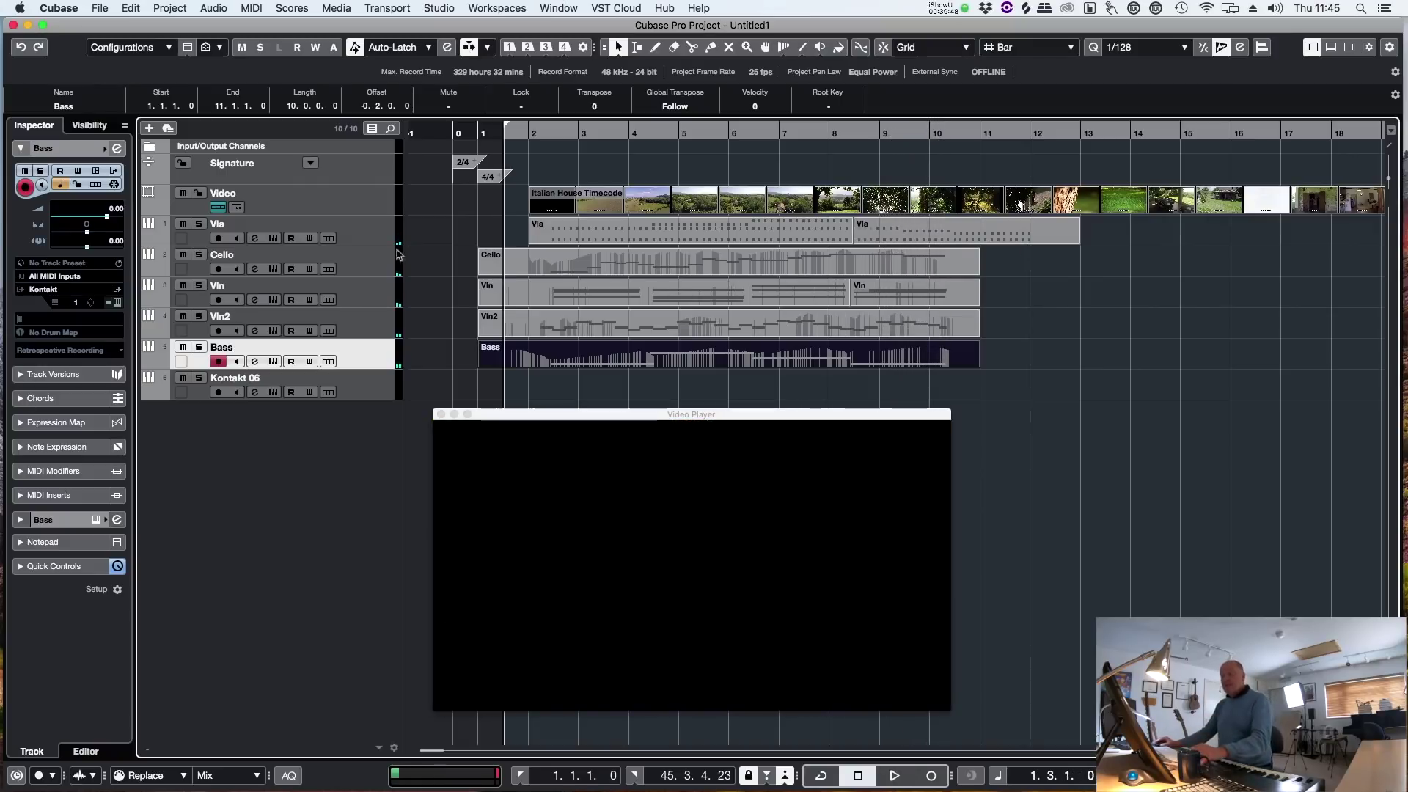
pyautogui.click(379, 233)
pyautogui.keyDown('shift'); pyautogui.click(363, 367); pyautogui.keyUp('shift')
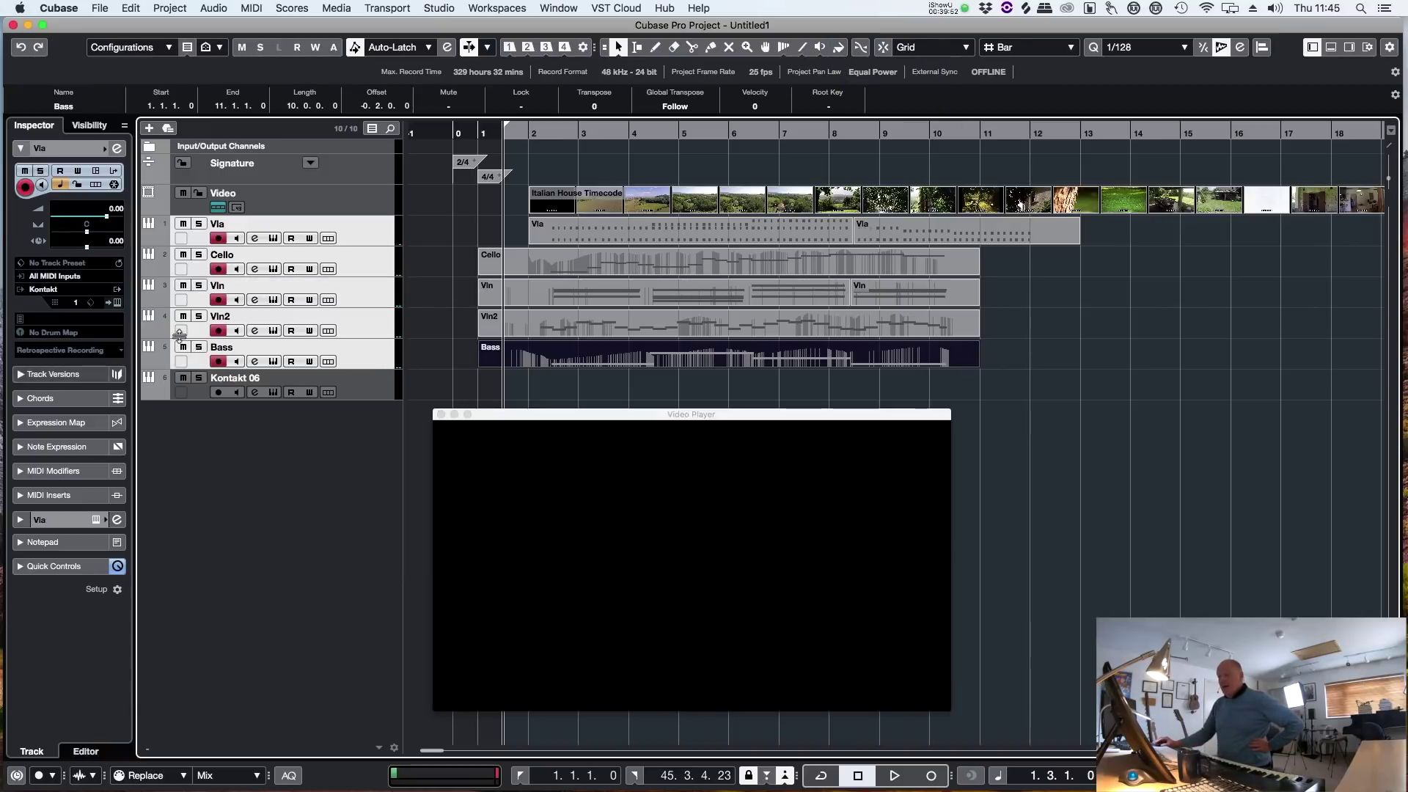
pyautogui.rightClick(357, 233)
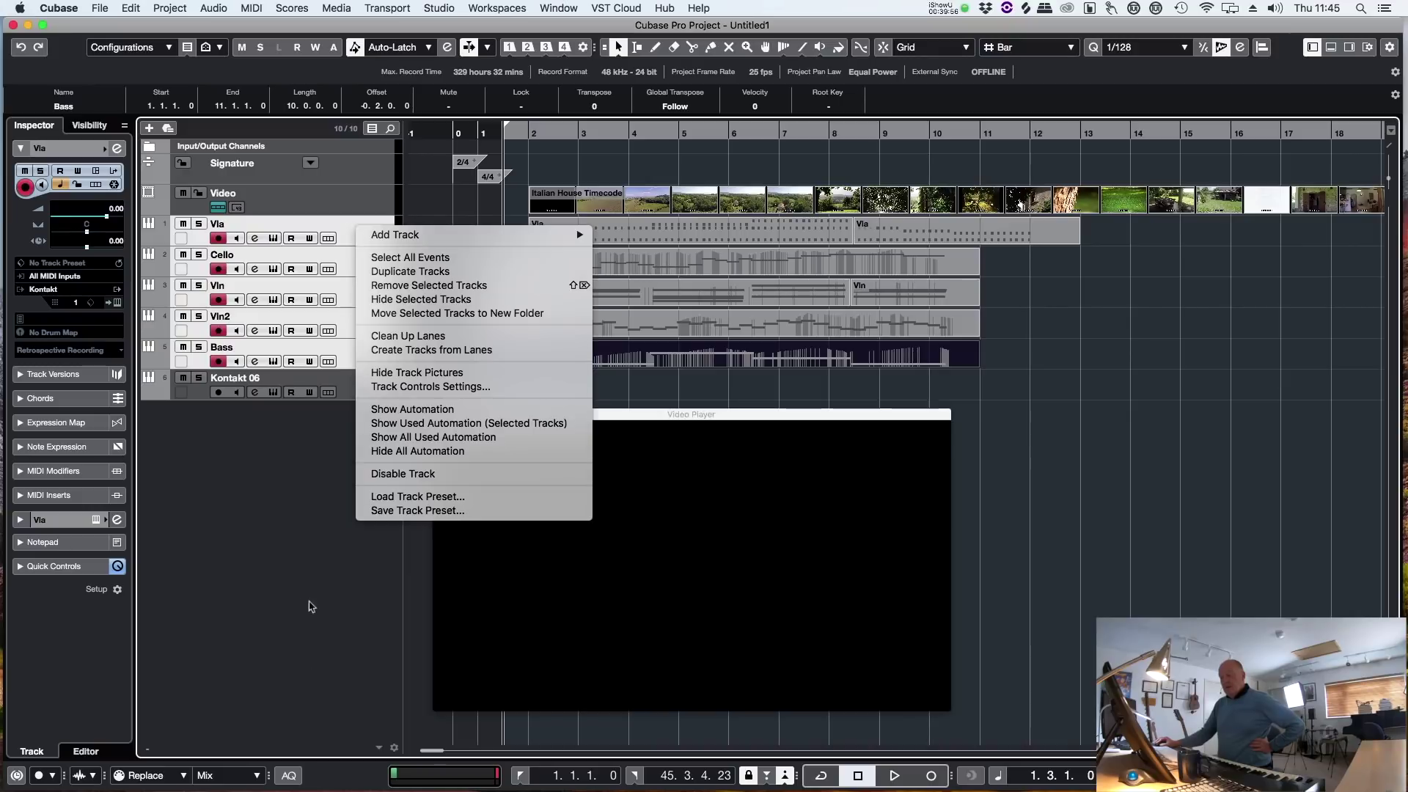
pyautogui.click(311, 605)
pyautogui.click(358, 334)
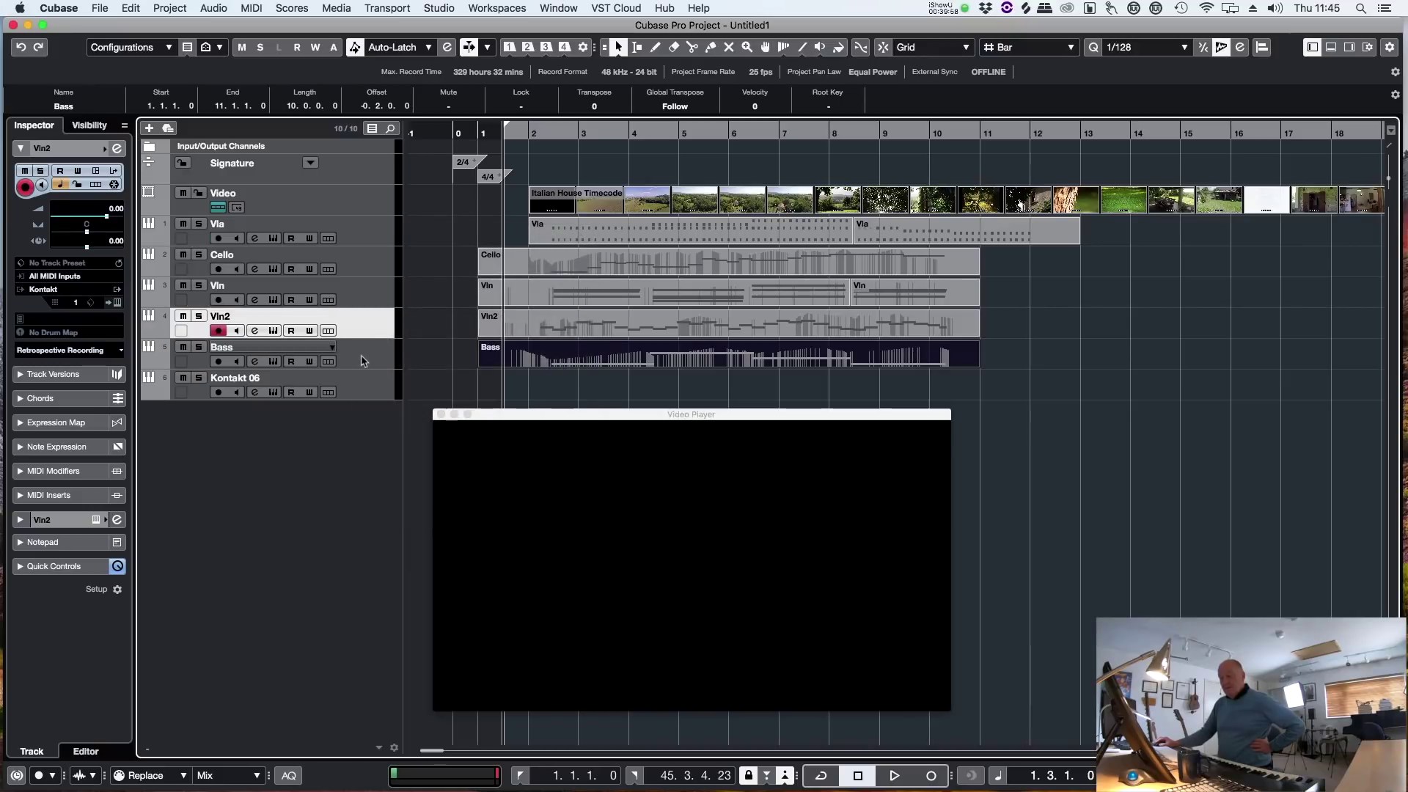
pyautogui.rightClick(362, 359)
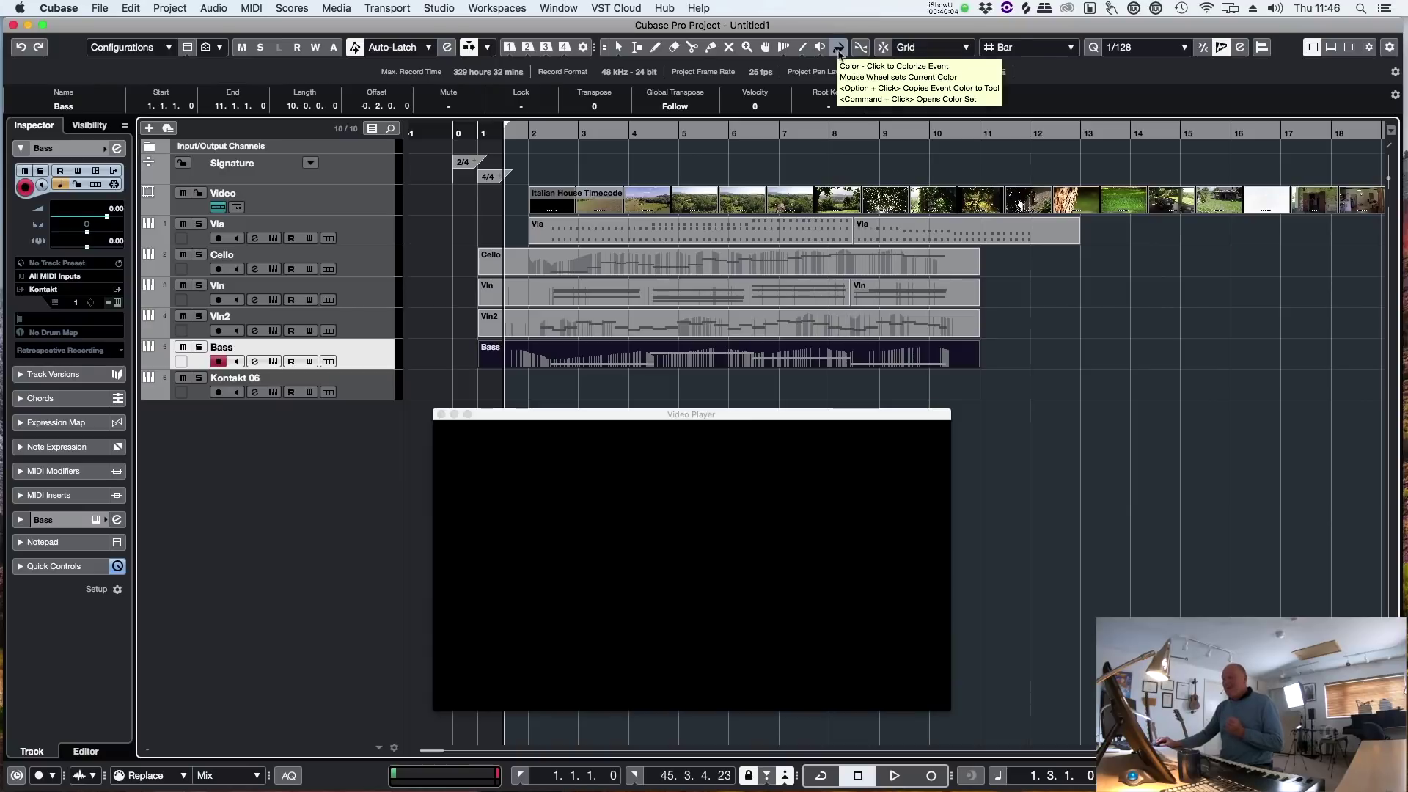
pyautogui.rightClick(379, 362)
pyautogui.click(363, 354)
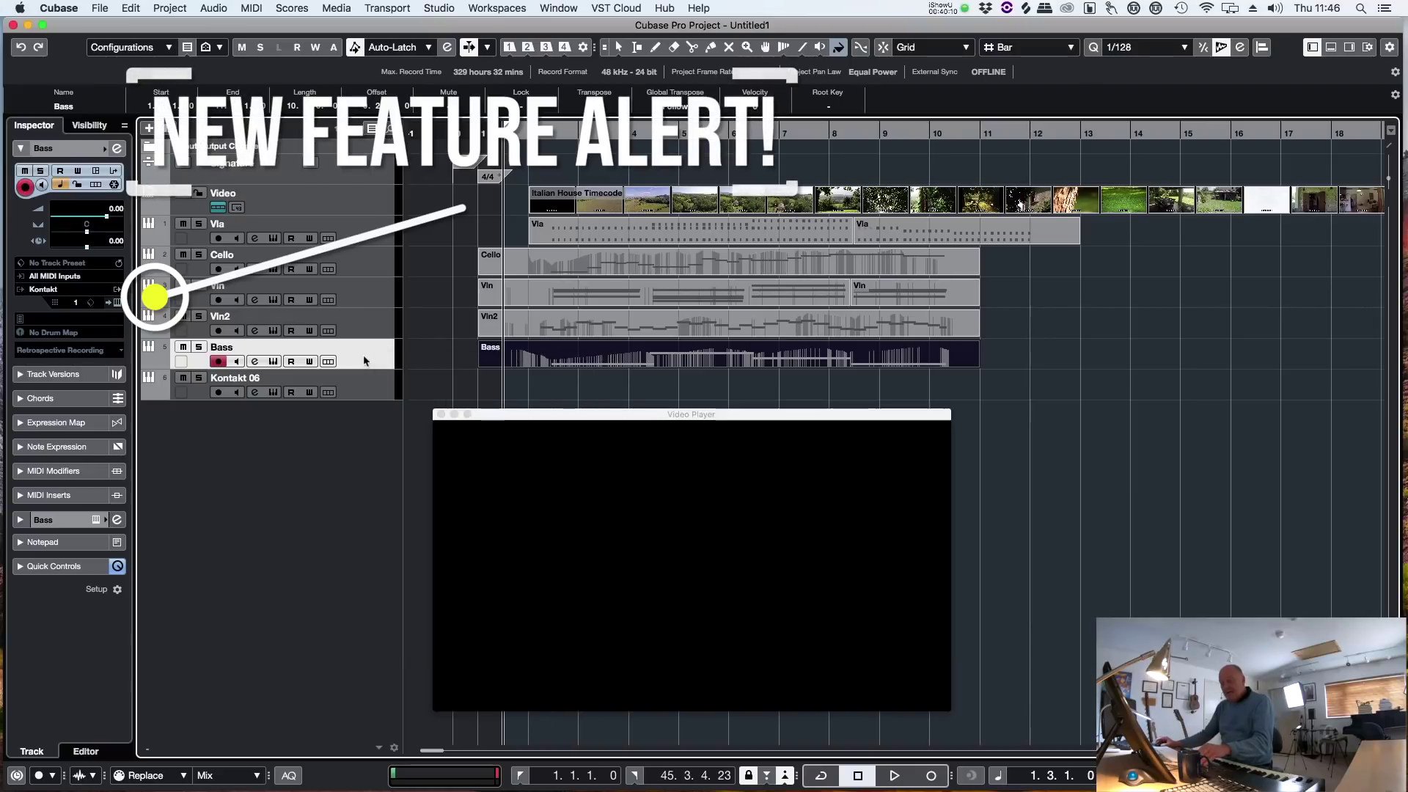
# Colorize the Vln2 track red, the Vln track orange, the Cello track yellow and the Vla track blue.
pyautogui.click(169, 330)
pyautogui.click(159, 370)
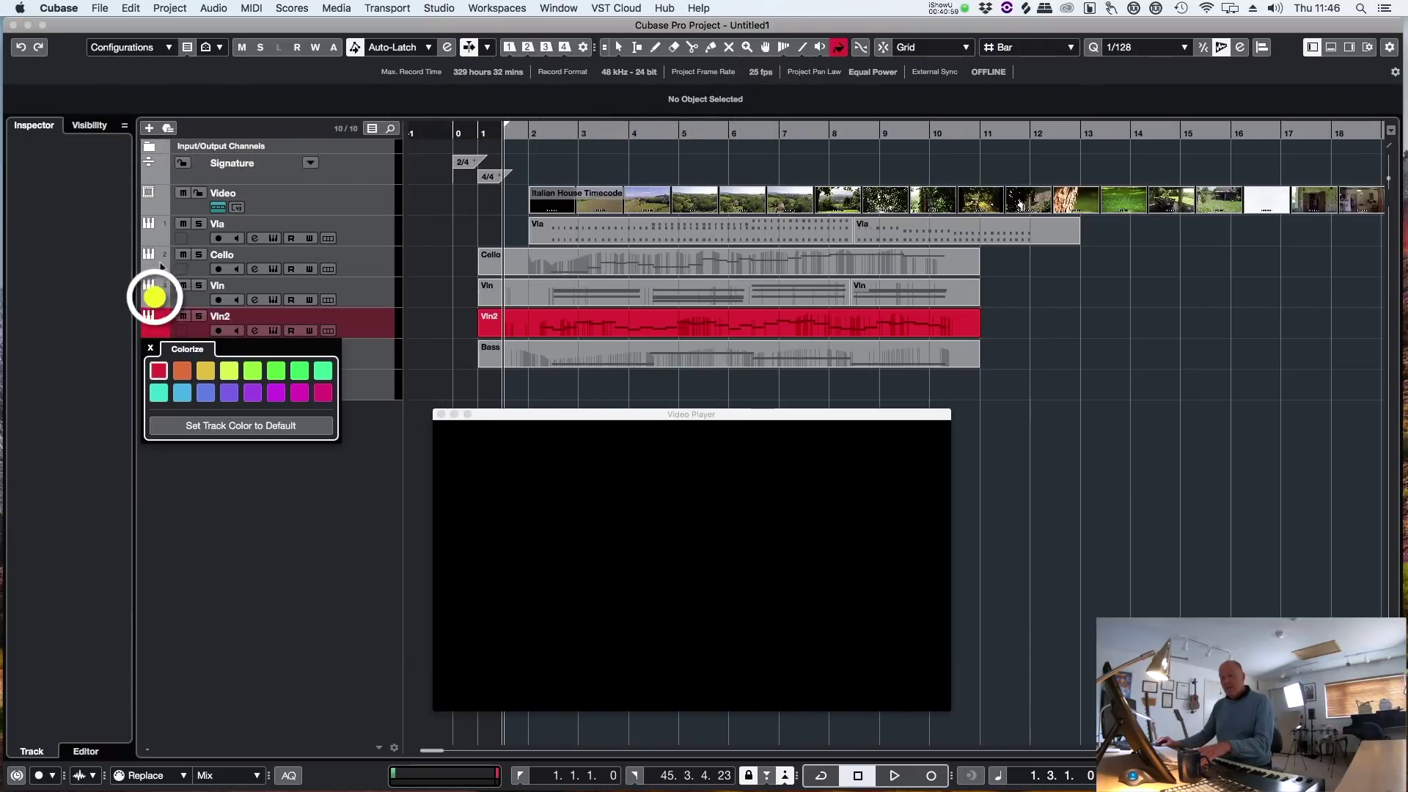
pyautogui.click(187, 344)
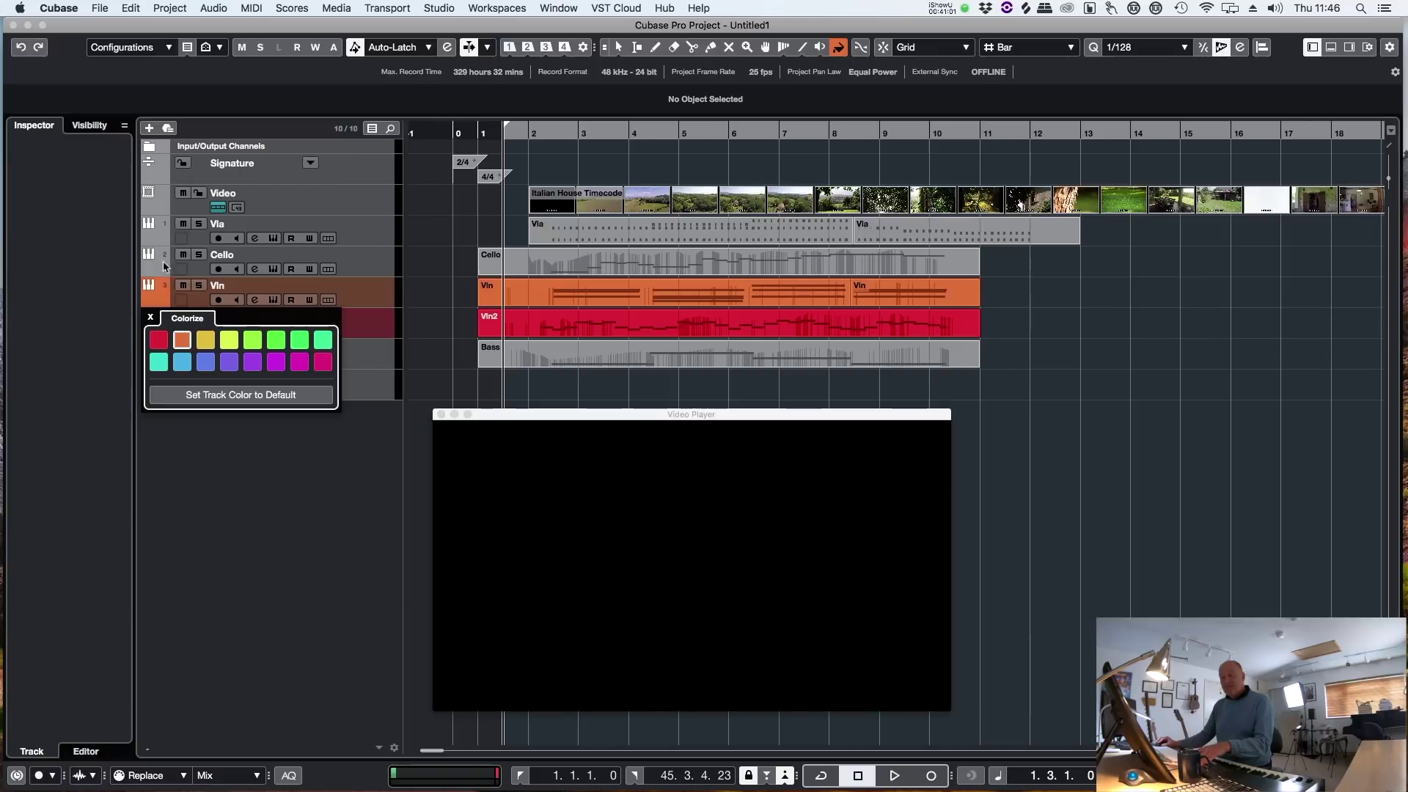
pyautogui.click(230, 312)
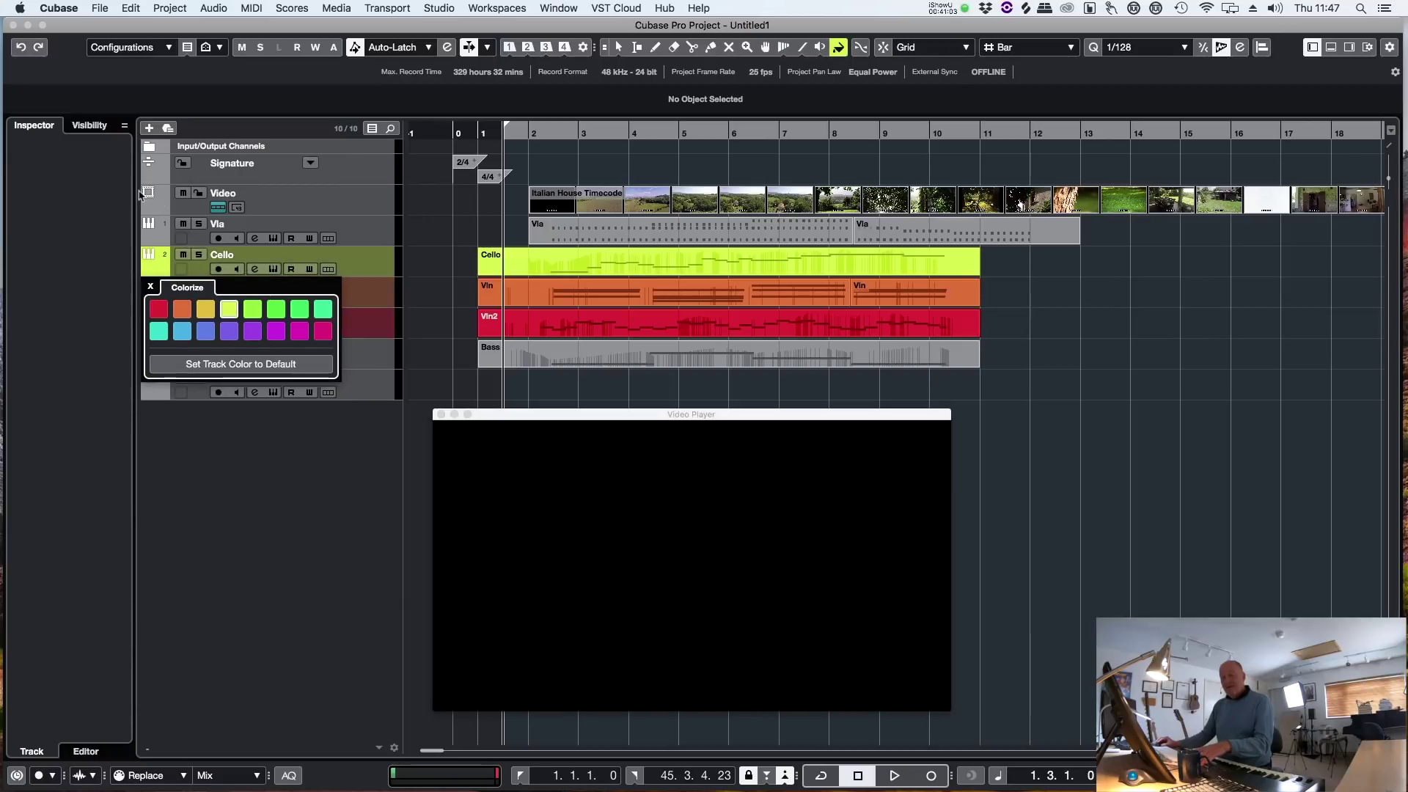
pyautogui.click(160, 234)
pyautogui.click(160, 235)
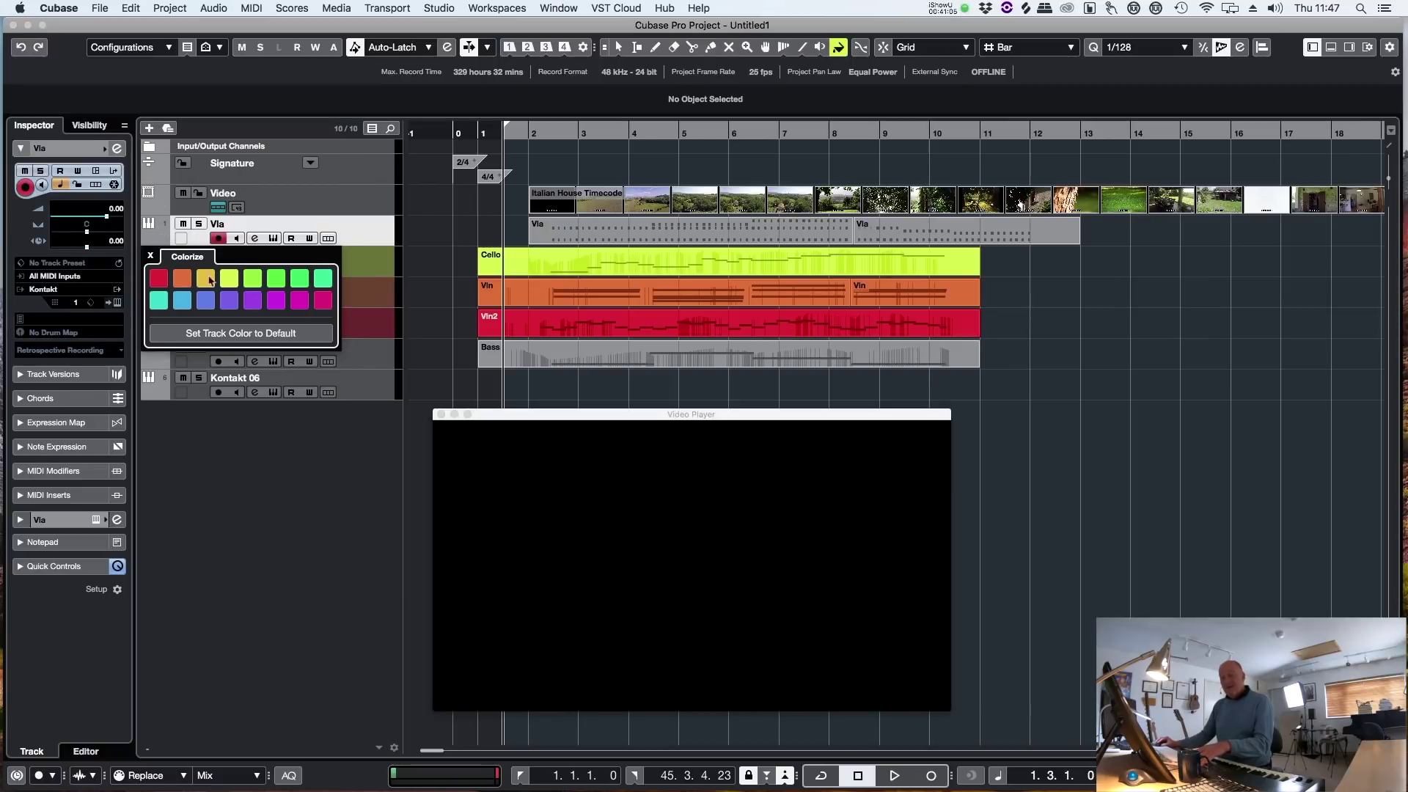
pyautogui.click(207, 301)
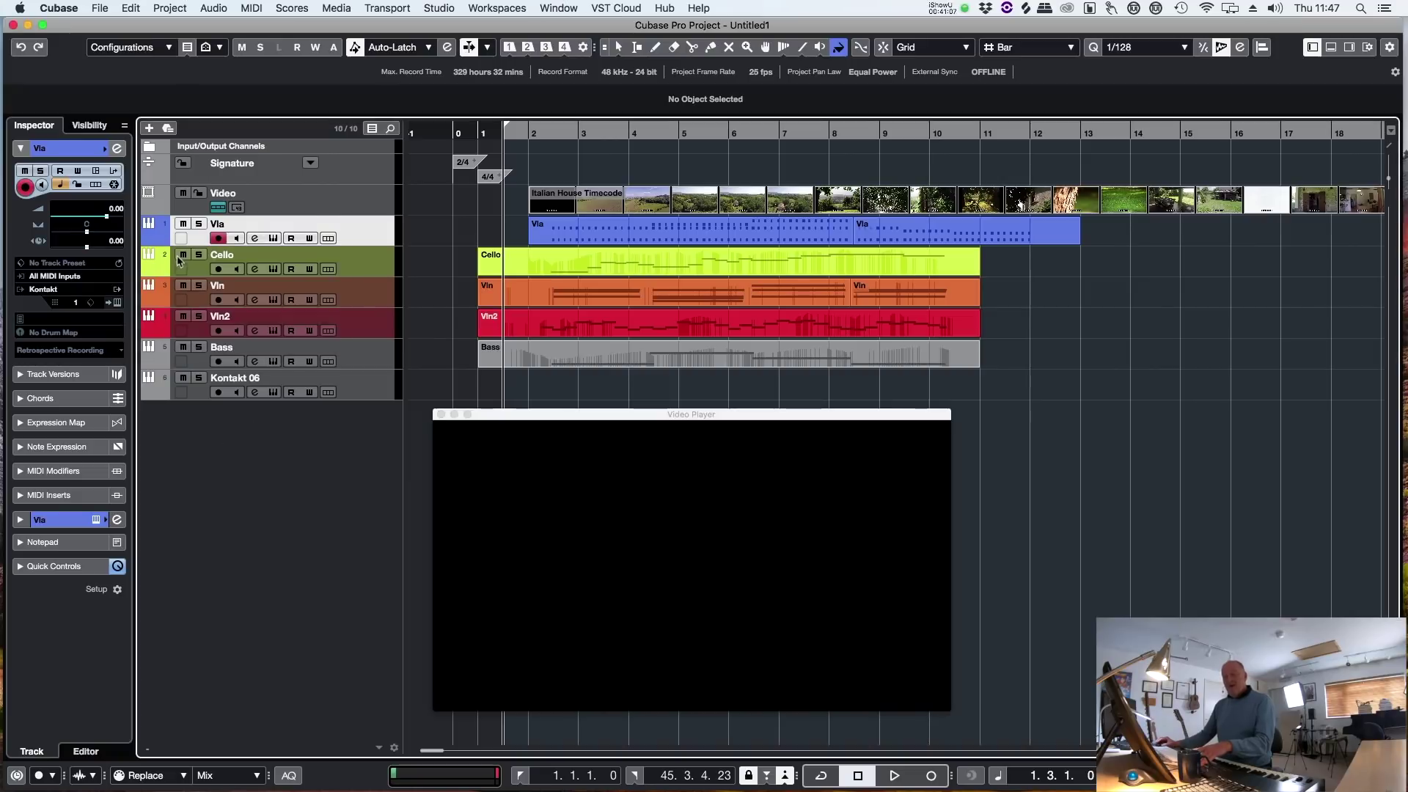
# View the track colors on the MixConsole channels in the lower zone with the video player moved aside, and hide the zone again.
pyautogui.click(1331, 47)
pyautogui.moveTo(699, 421); pyautogui.dragTo(1196, 386)
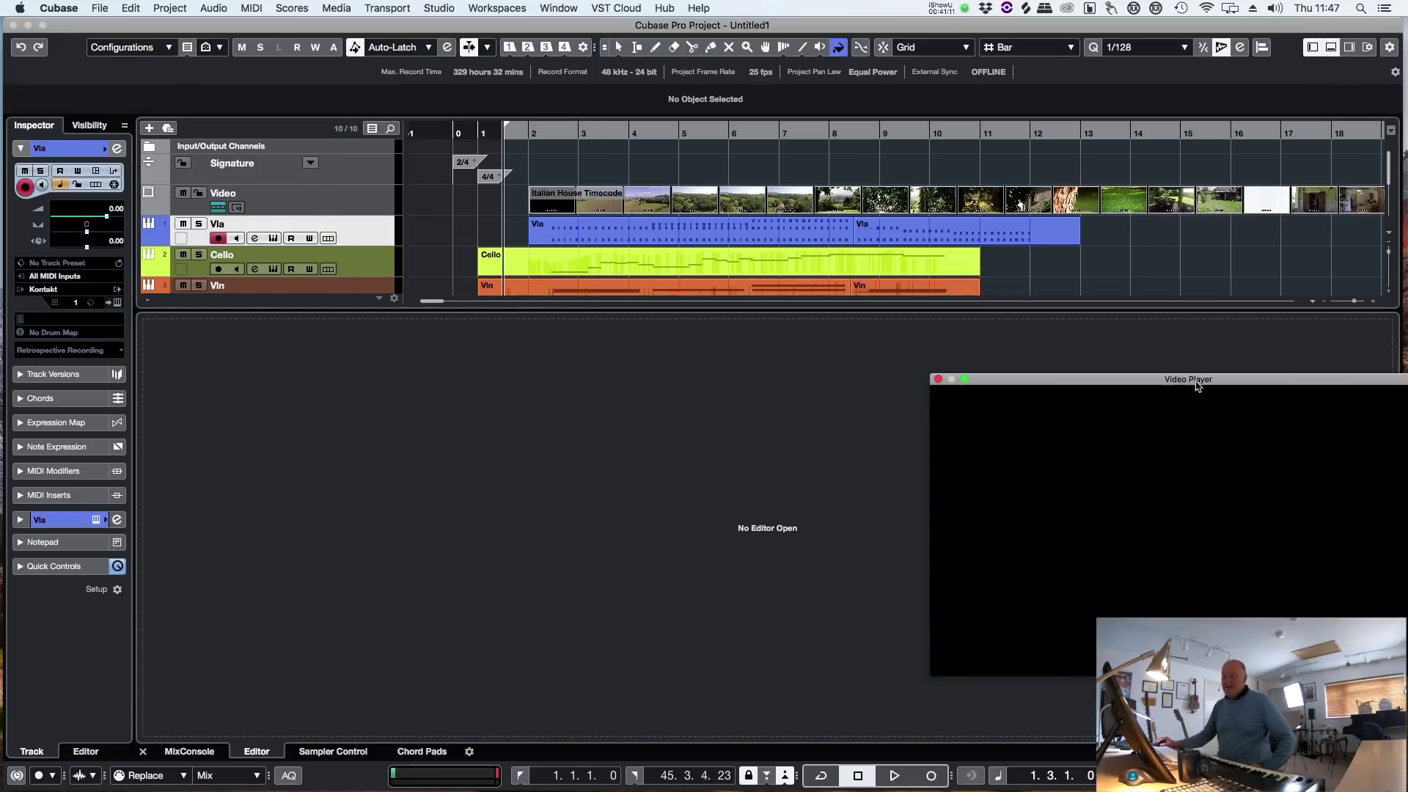
pyautogui.click(190, 752)
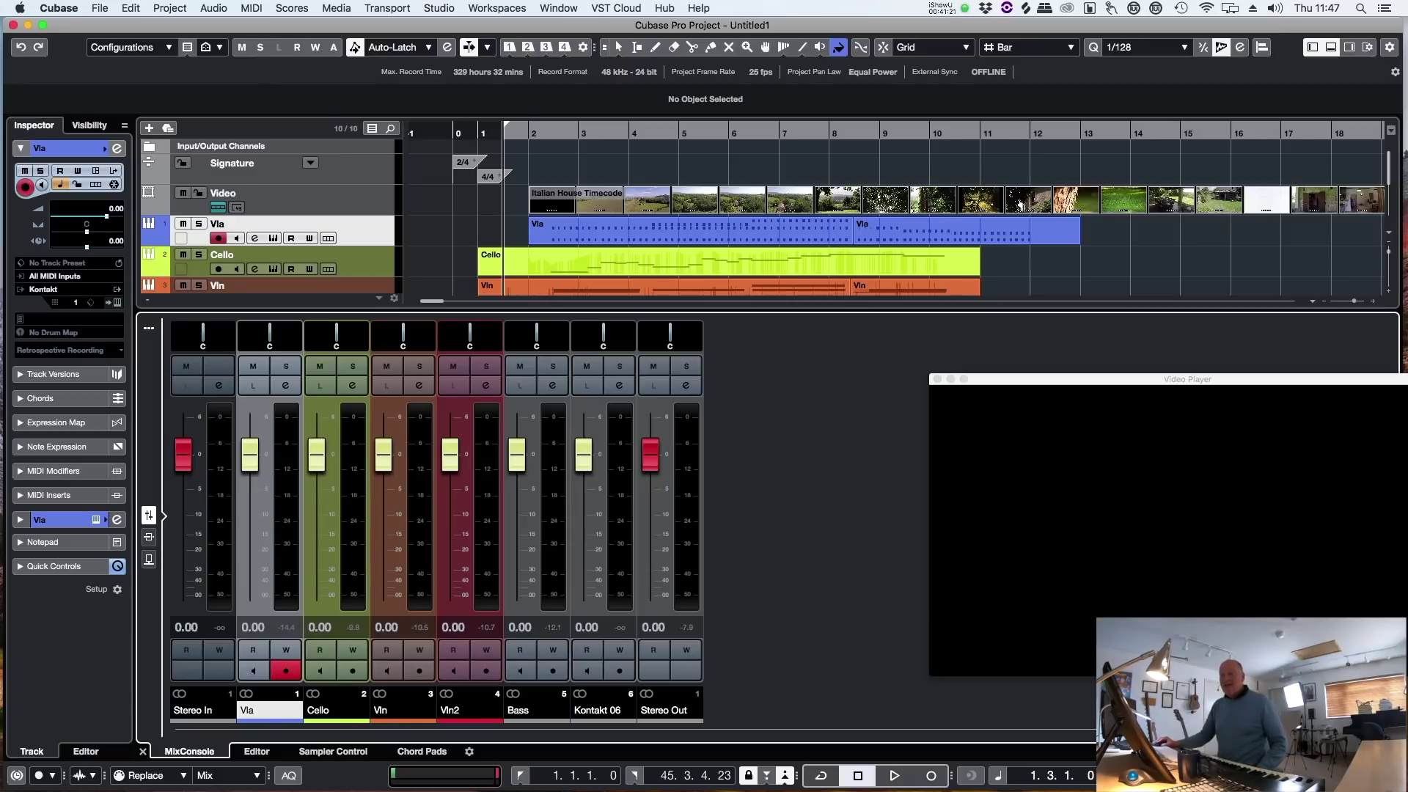
pyautogui.click(100, 9)
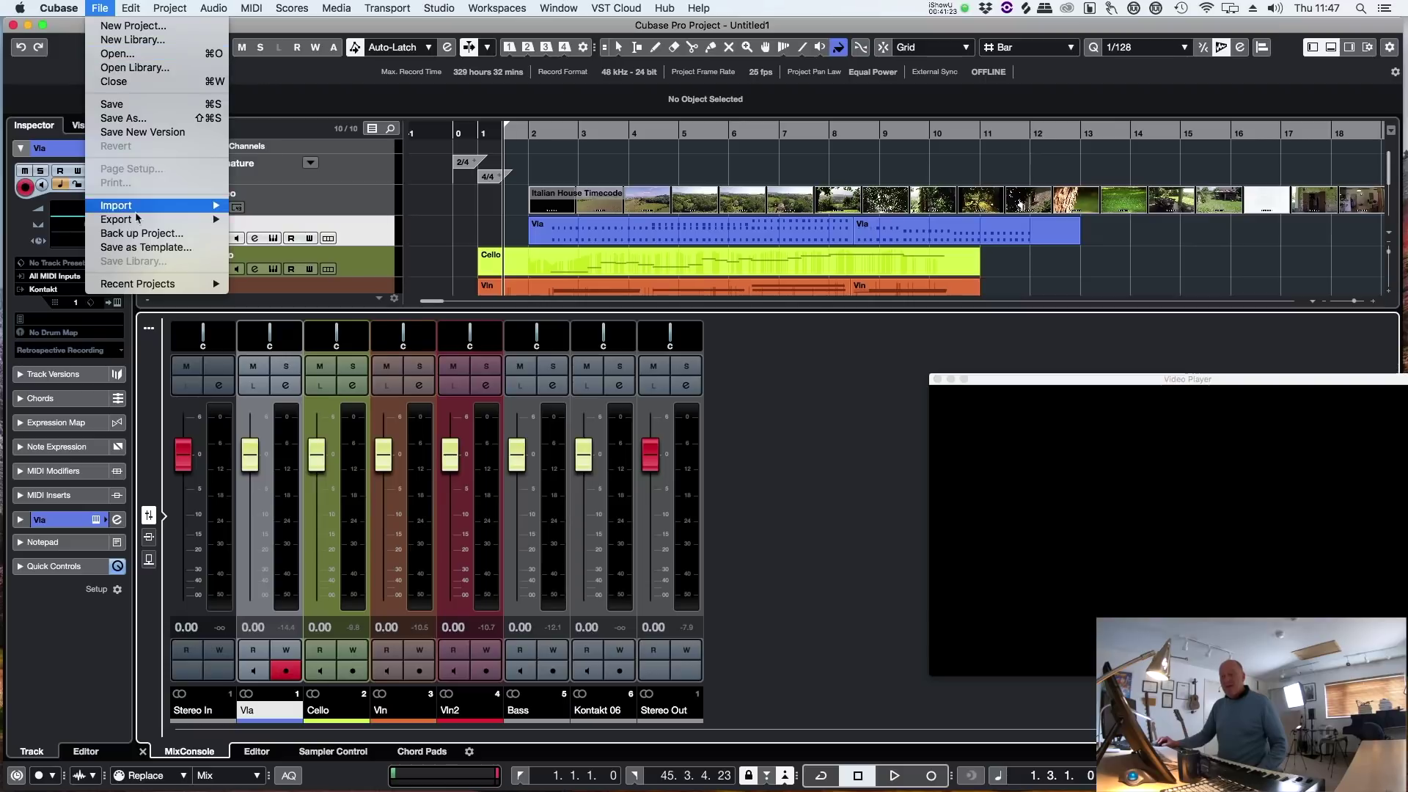
pyautogui.click(839, 367)
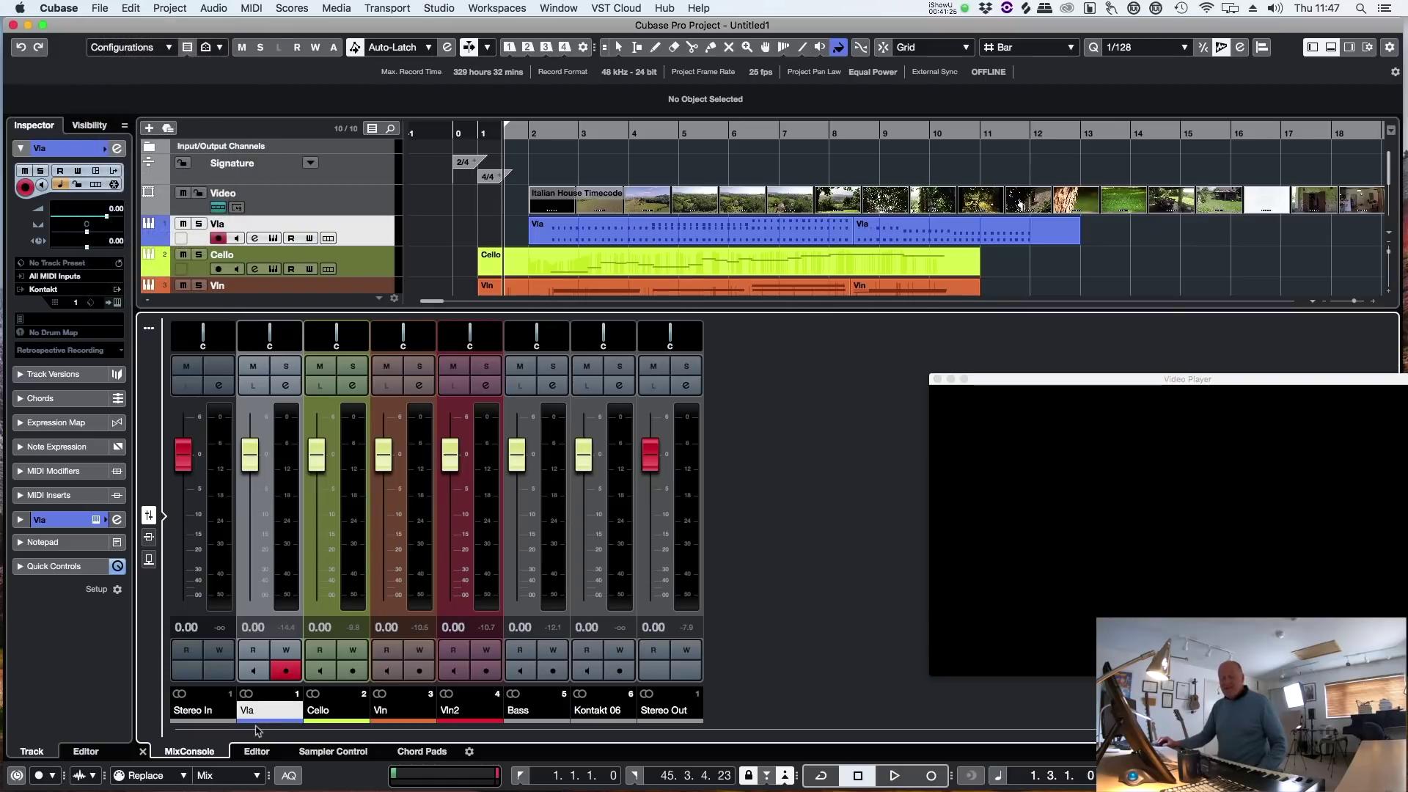
pyautogui.click(1331, 46)
pyautogui.moveTo(994, 382); pyautogui.dragTo(498, 438)
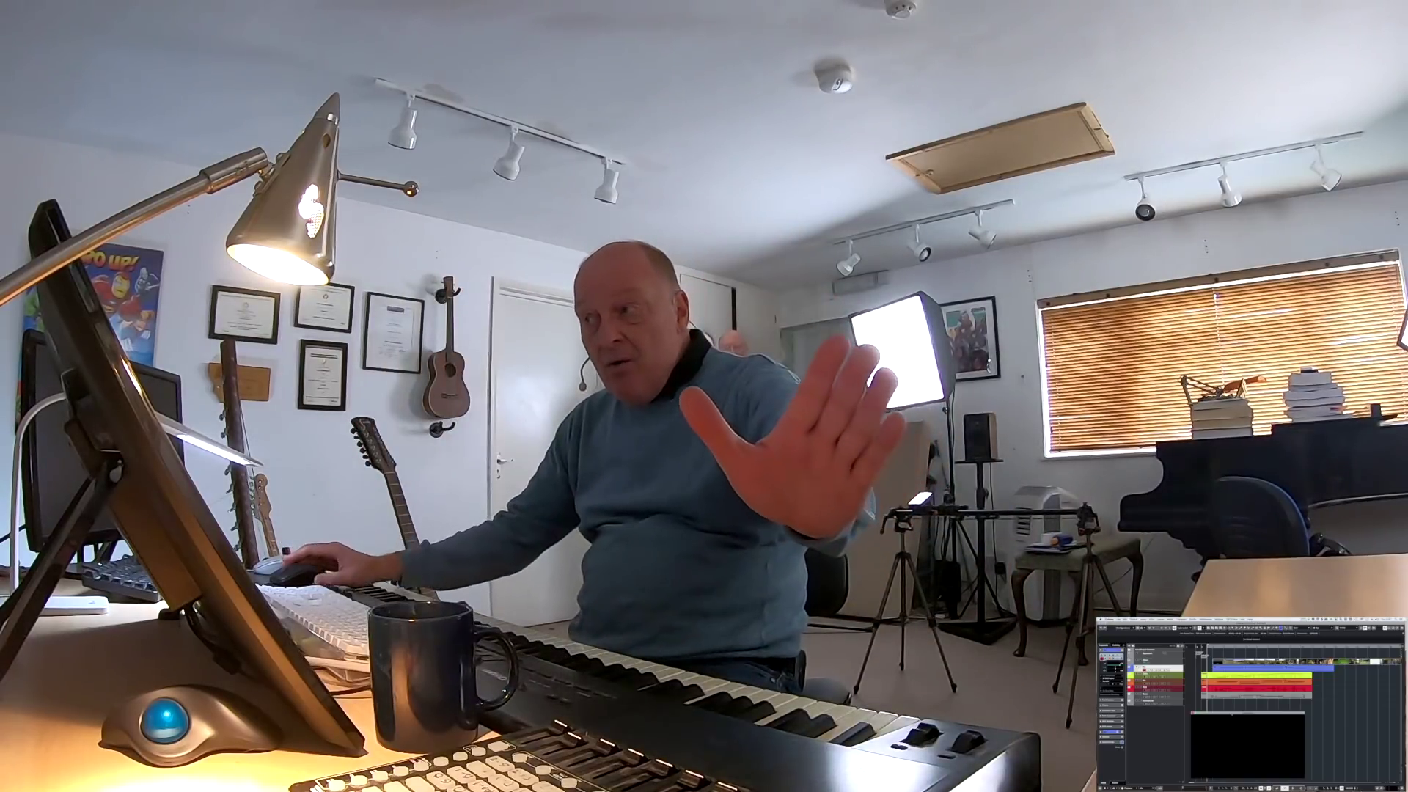
# Move the right locator to the end of the Vla part at bar 13 so the range covers the music.
pyautogui.press('g')
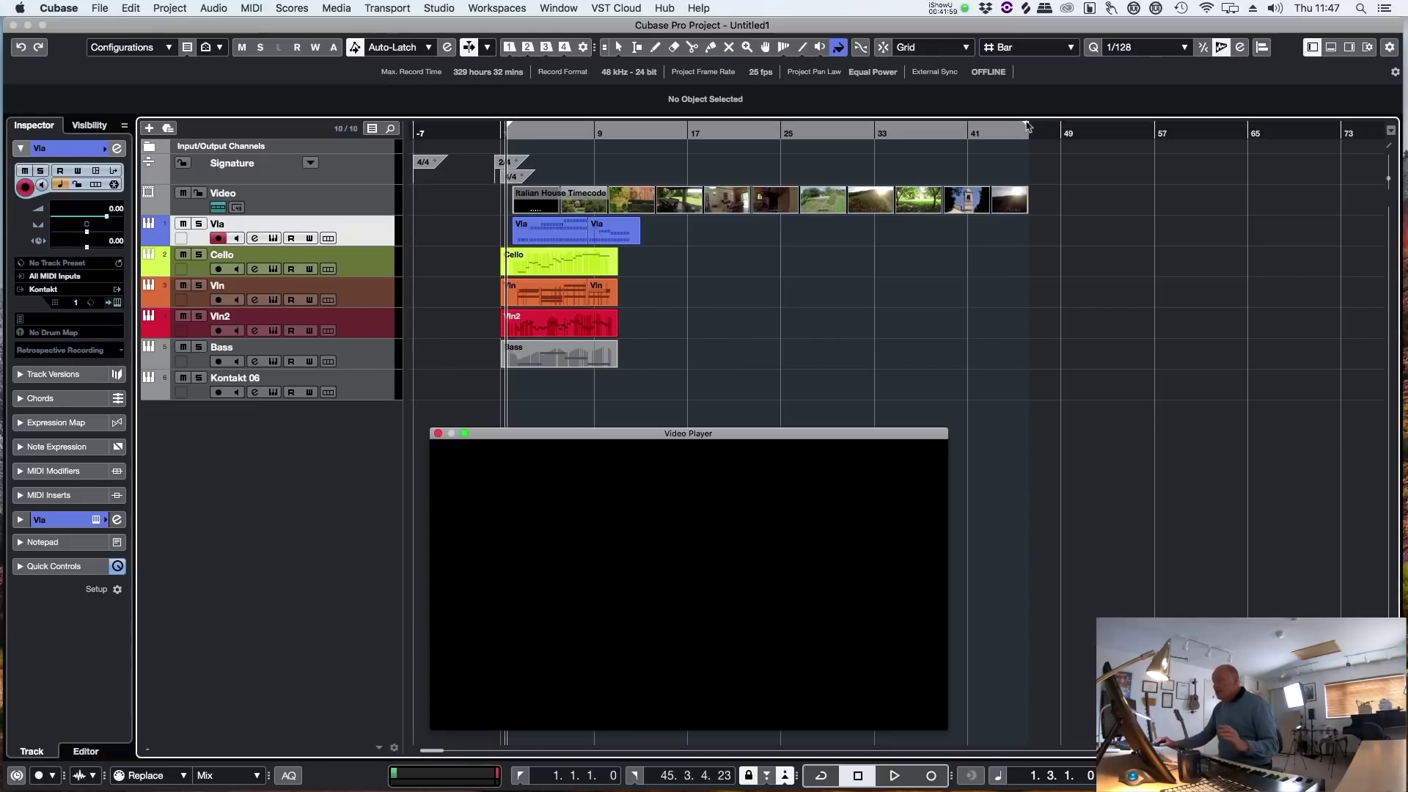
pyautogui.moveTo(1023, 134); pyautogui.dragTo(624, 135)
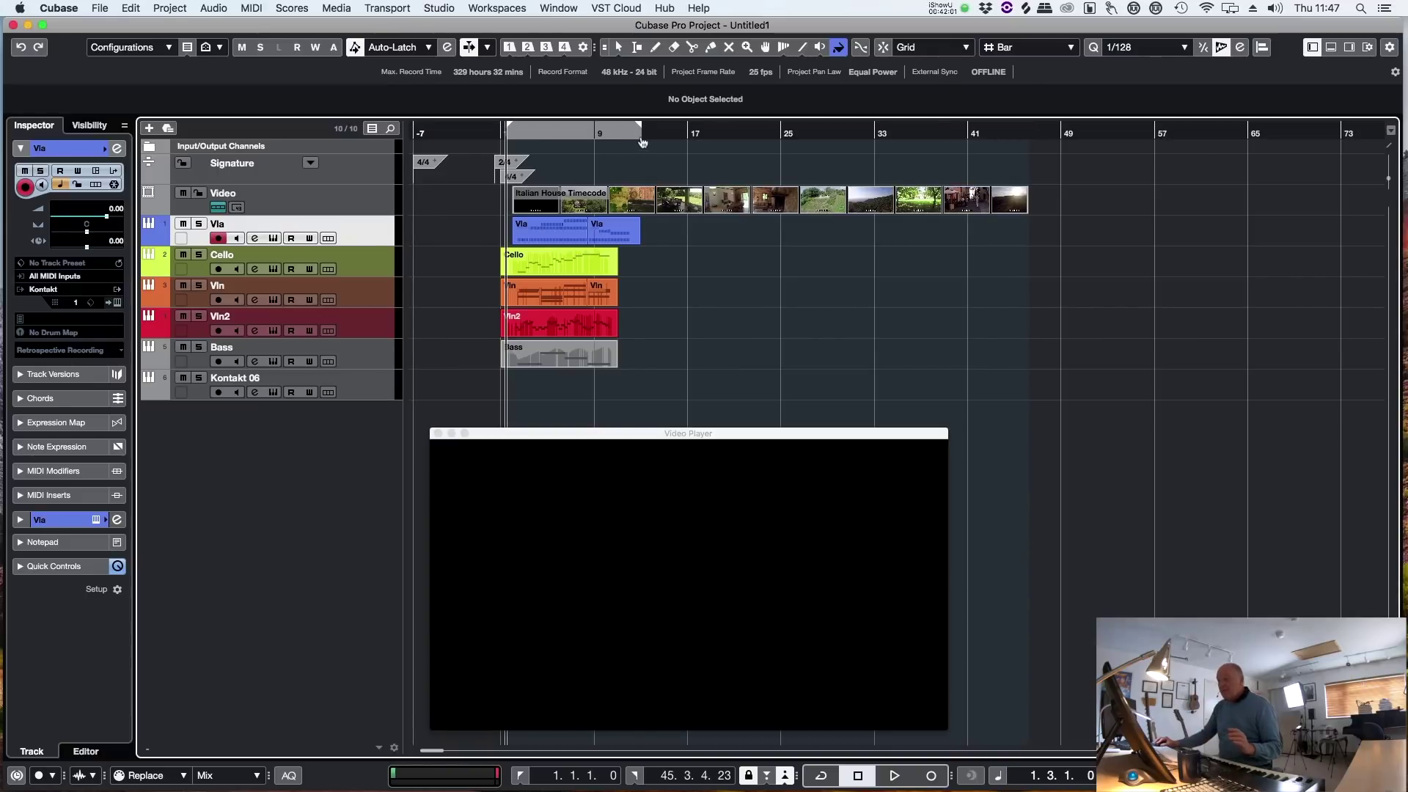
pyautogui.press('h')
pyautogui.press('h')
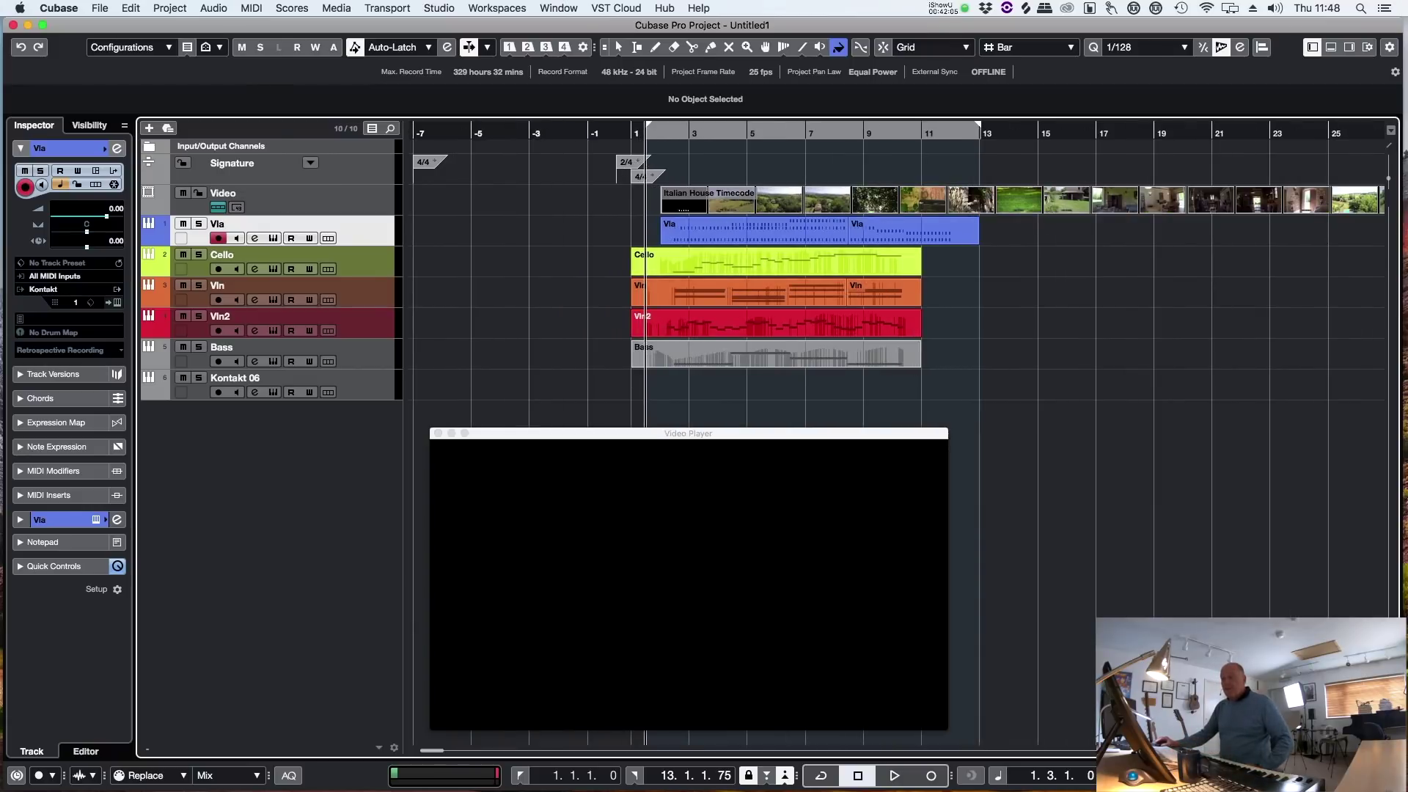
# Set up a video export of the project with the file name "Guy Test".
pyautogui.click(100, 8)
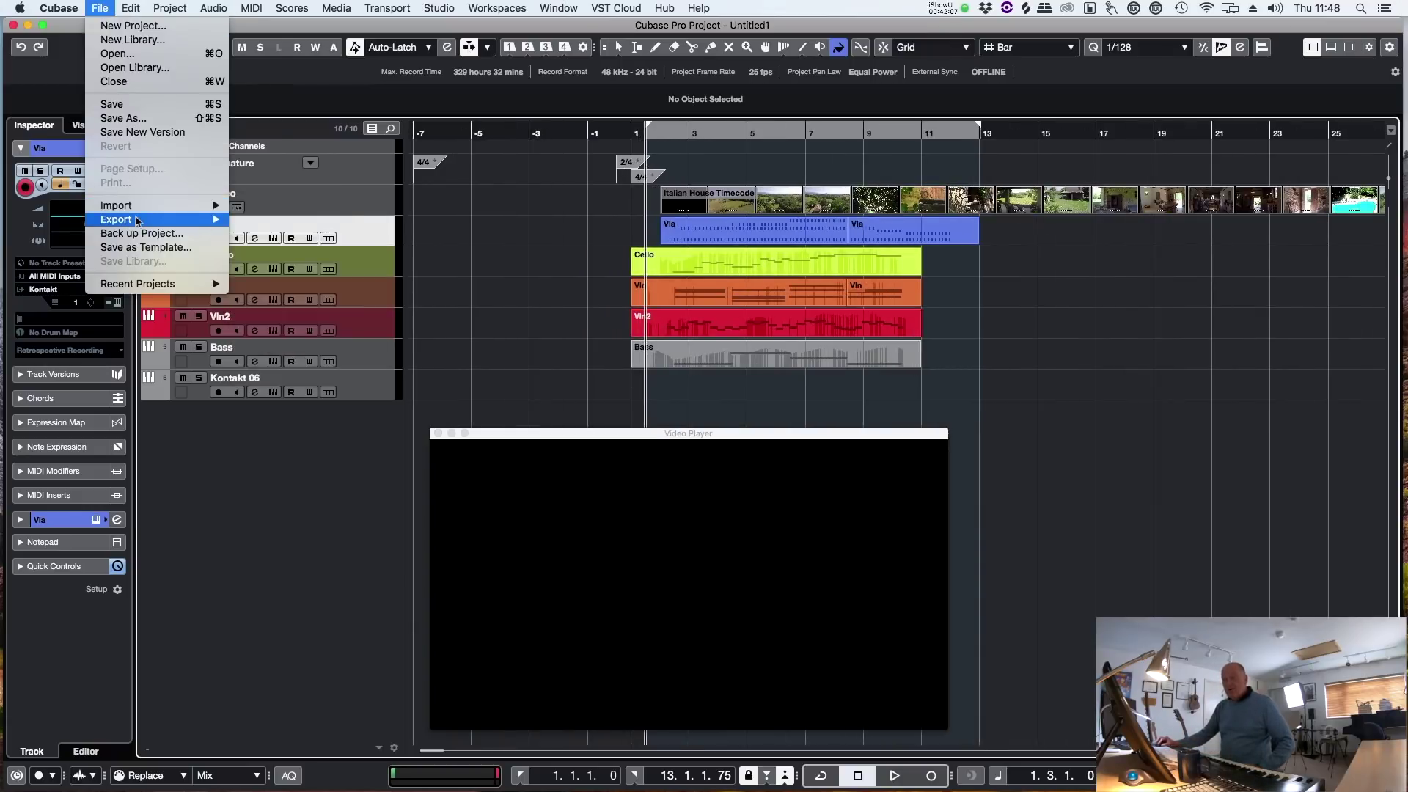
pyautogui.moveTo(147, 219)
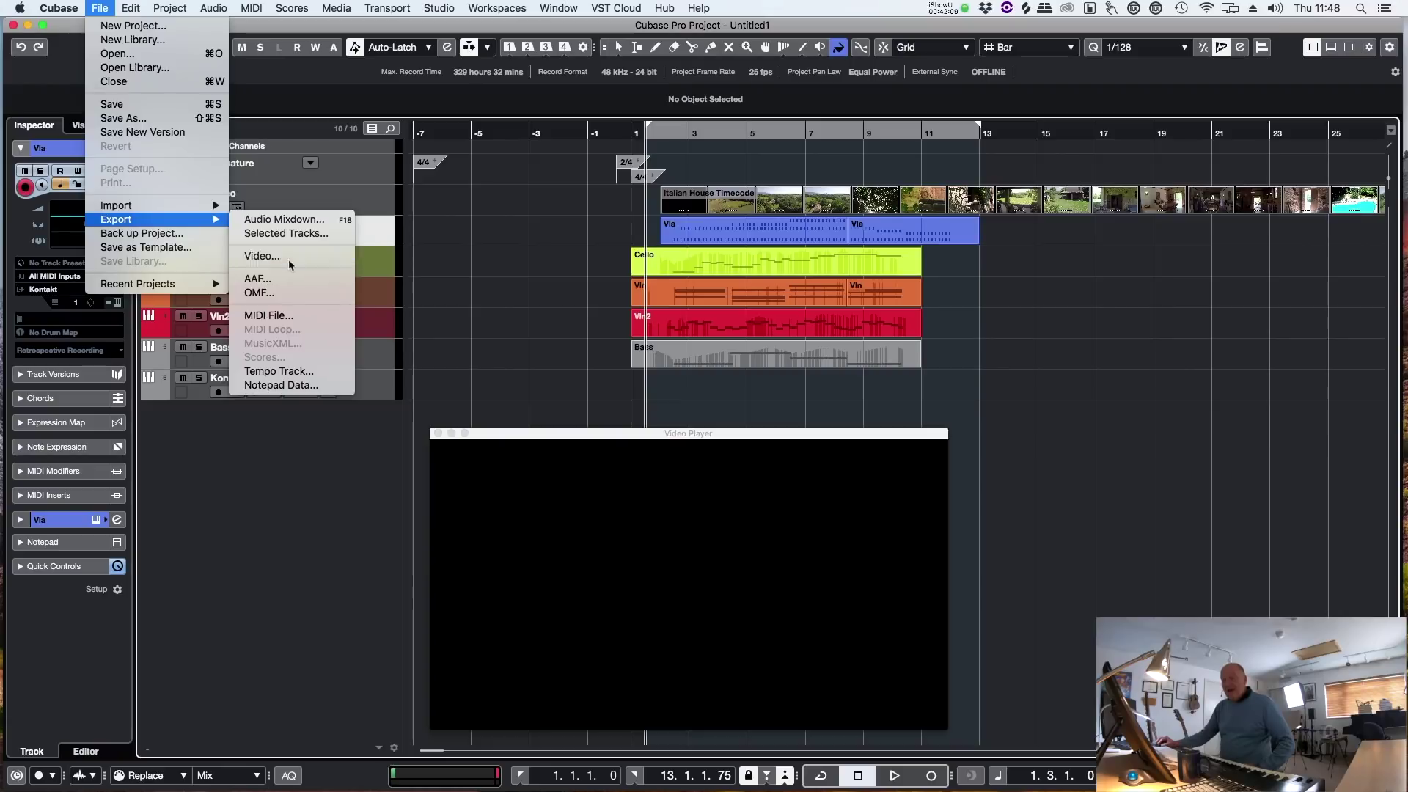
pyautogui.click(288, 257)
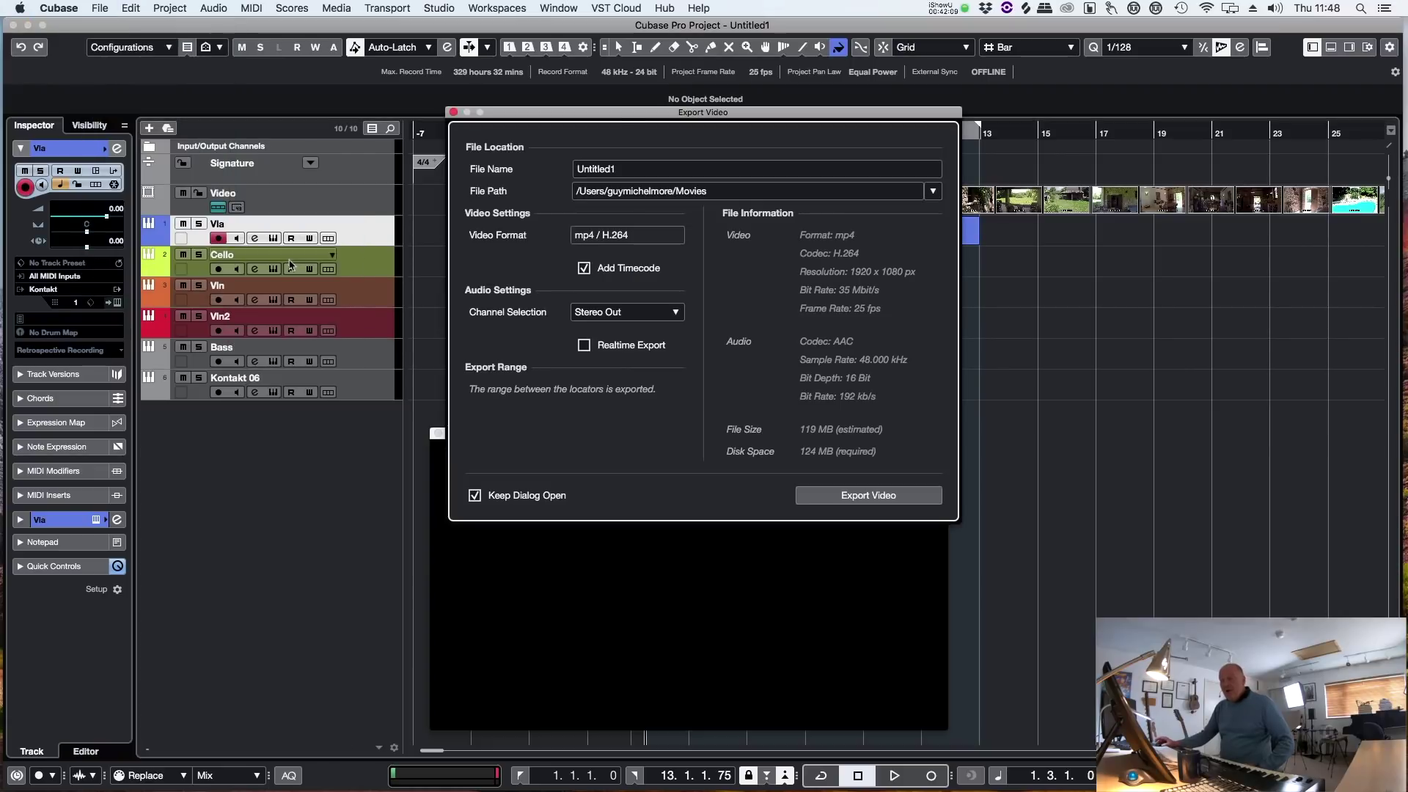
pyautogui.doubleClick(611, 170)
pyautogui.write('Guy Test')
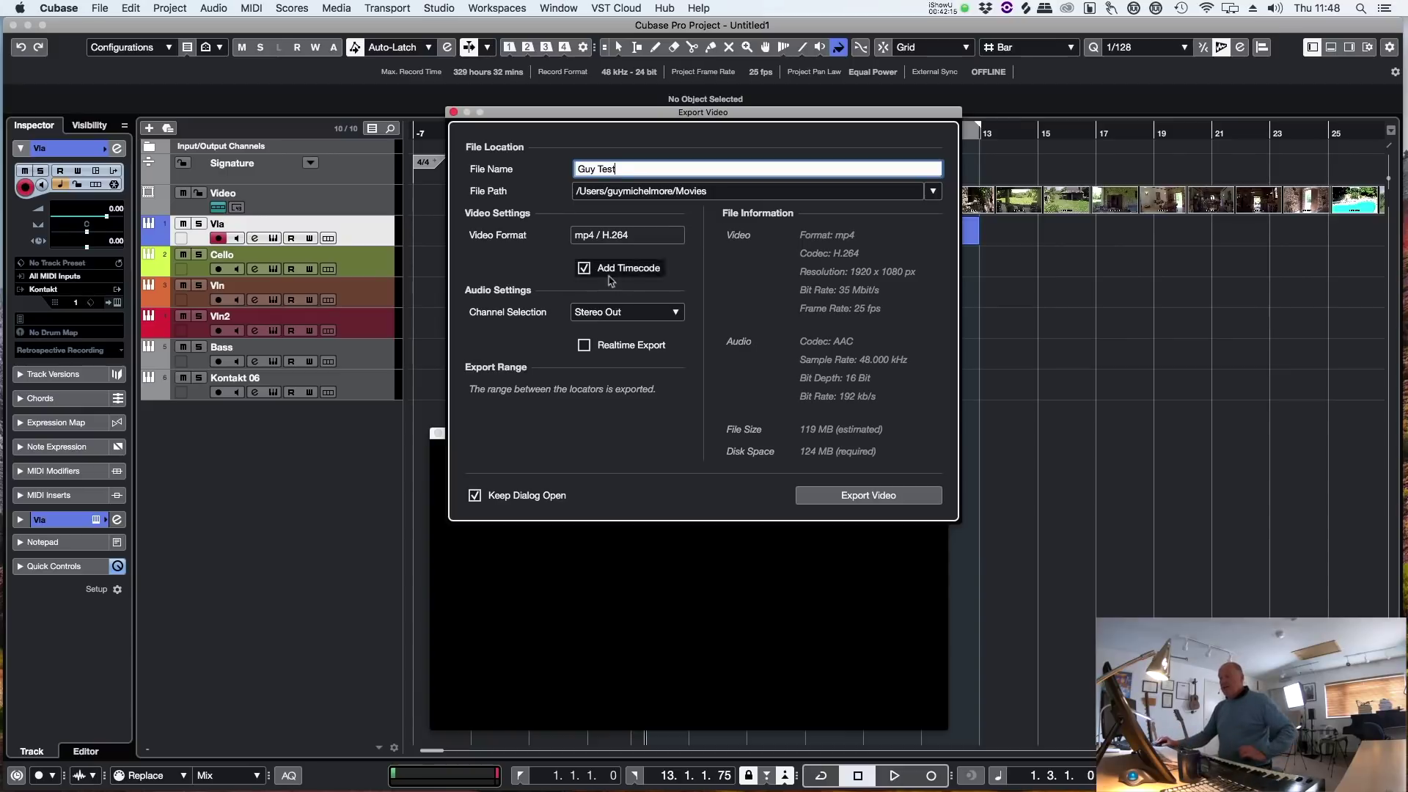
# Export the video between the locators with Add Timecode enabled, moving the progress window clear of the settings.
pyautogui.click(581, 269)
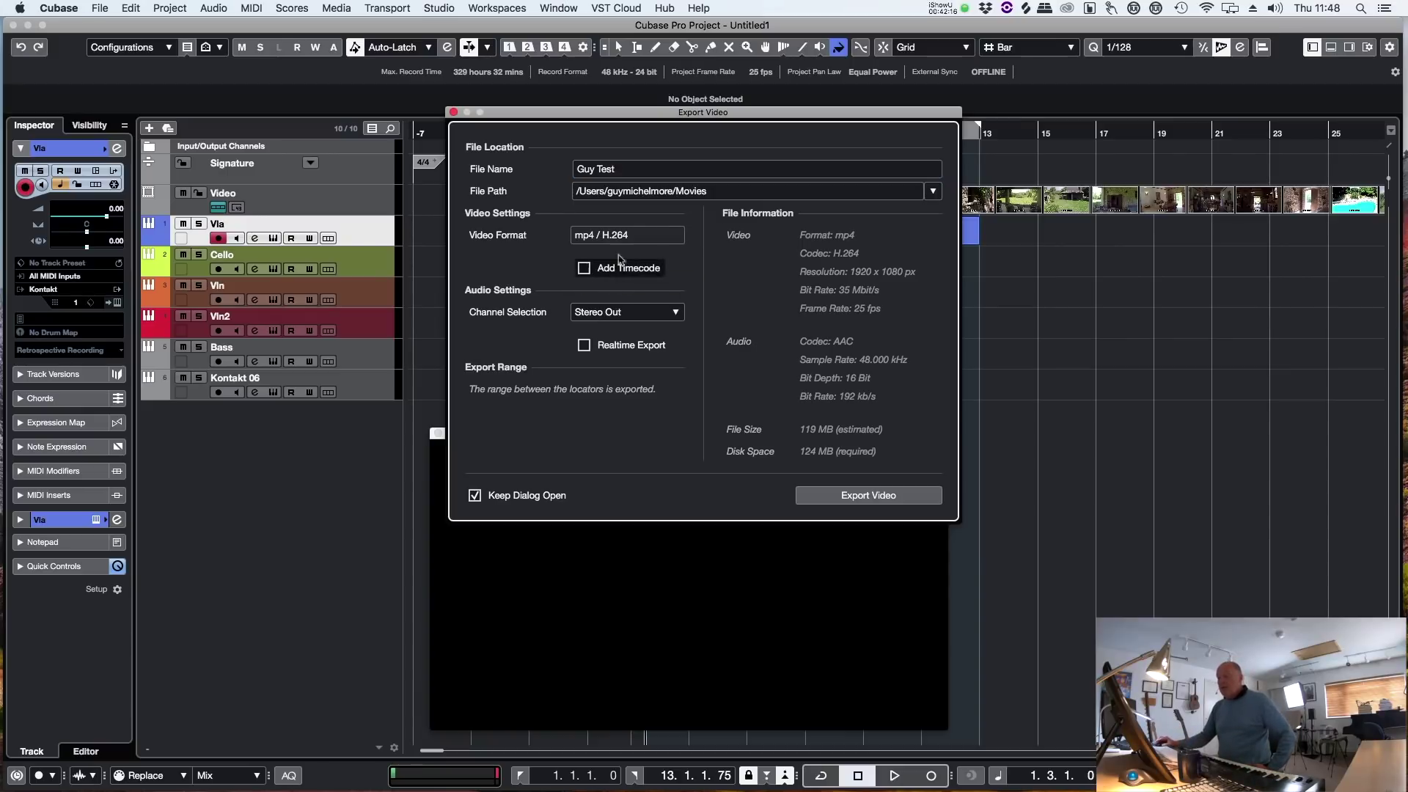
pyautogui.click(584, 269)
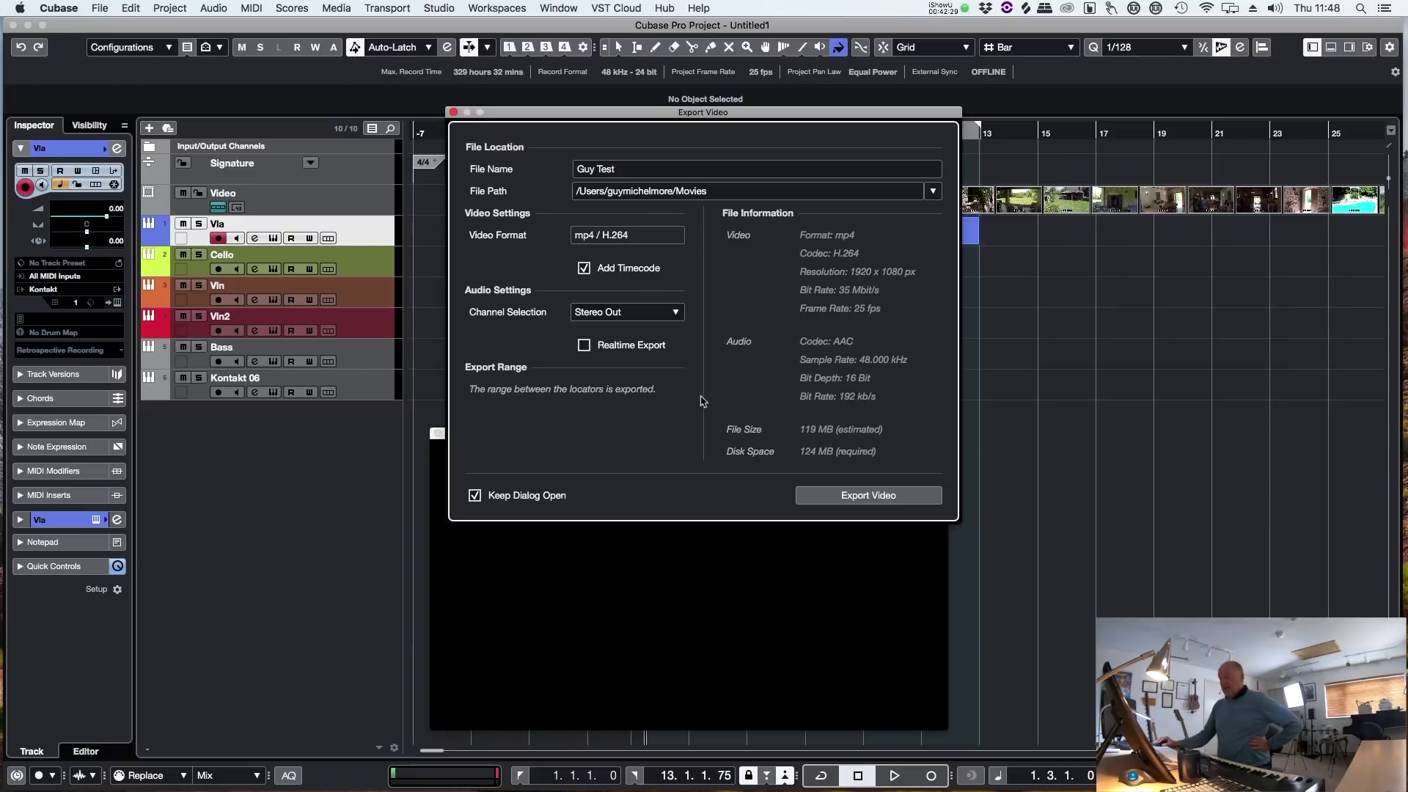
pyautogui.click(849, 490)
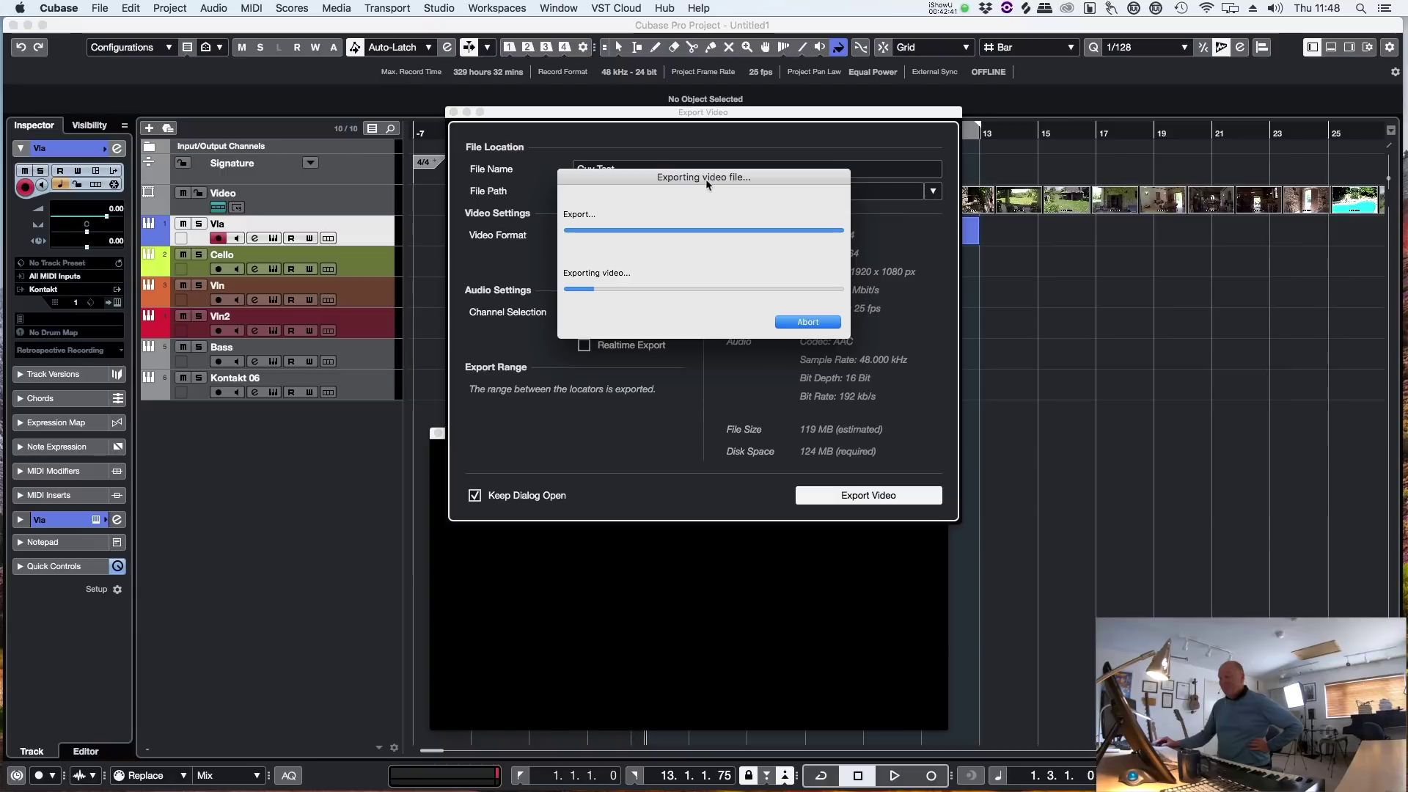
pyautogui.moveTo(708, 181); pyautogui.dragTo(705, 286)
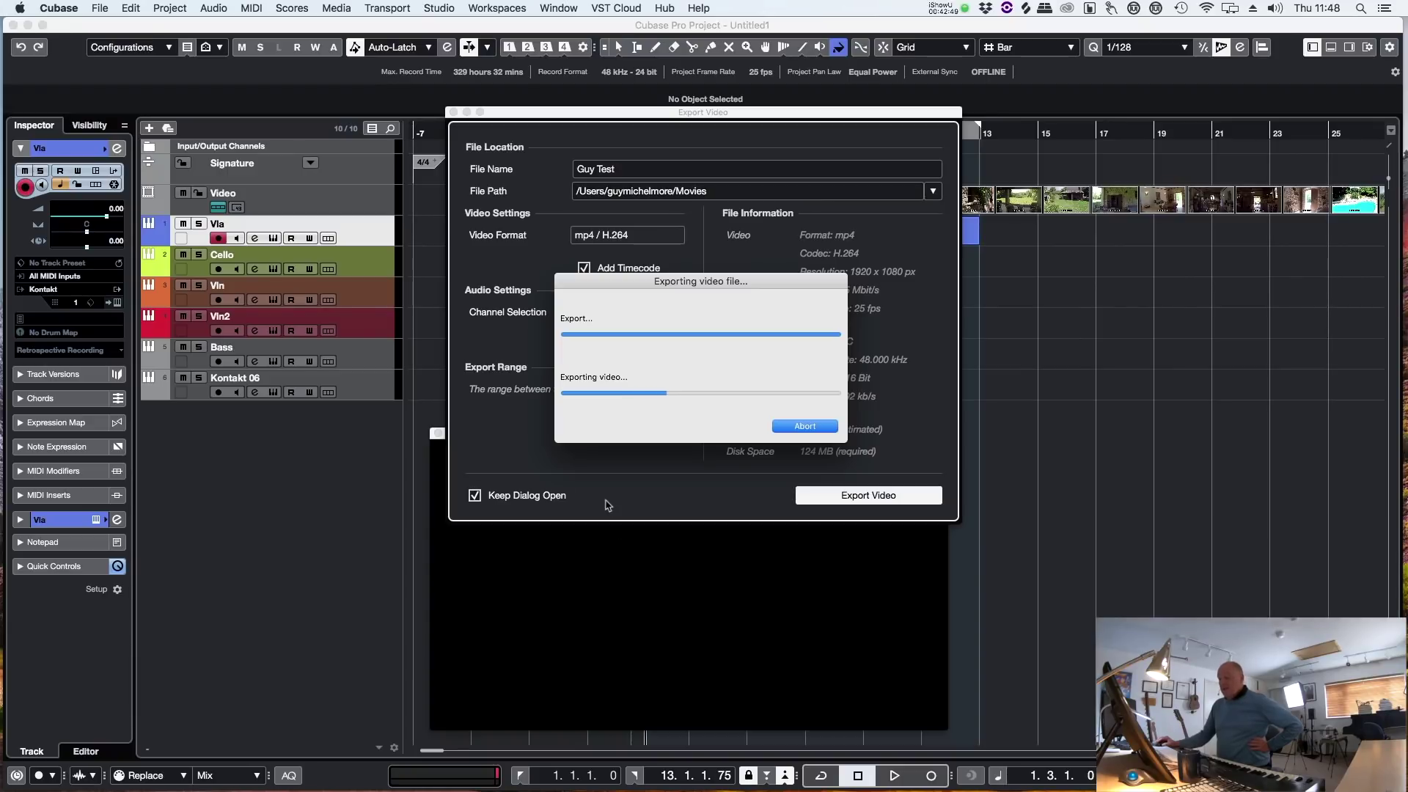
# Switch to the desktop and play the exported Guy Test.mp4 in QuickTime Player in a smaller window, closing the movie when done.
pyautogui.moveTo(73, 790)
pyautogui.press('super+Tab')
pyautogui.press('super+Tab')
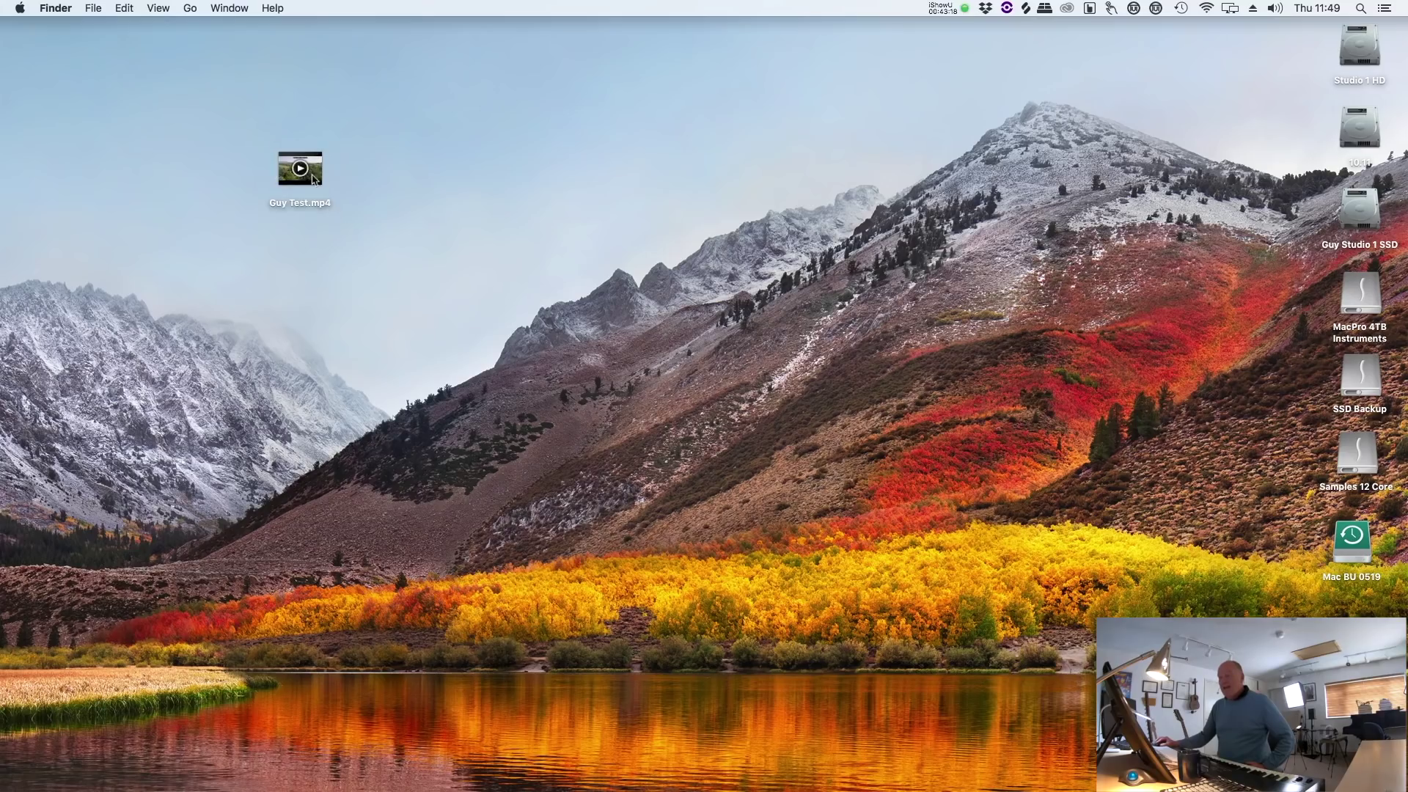
pyautogui.click(311, 179)
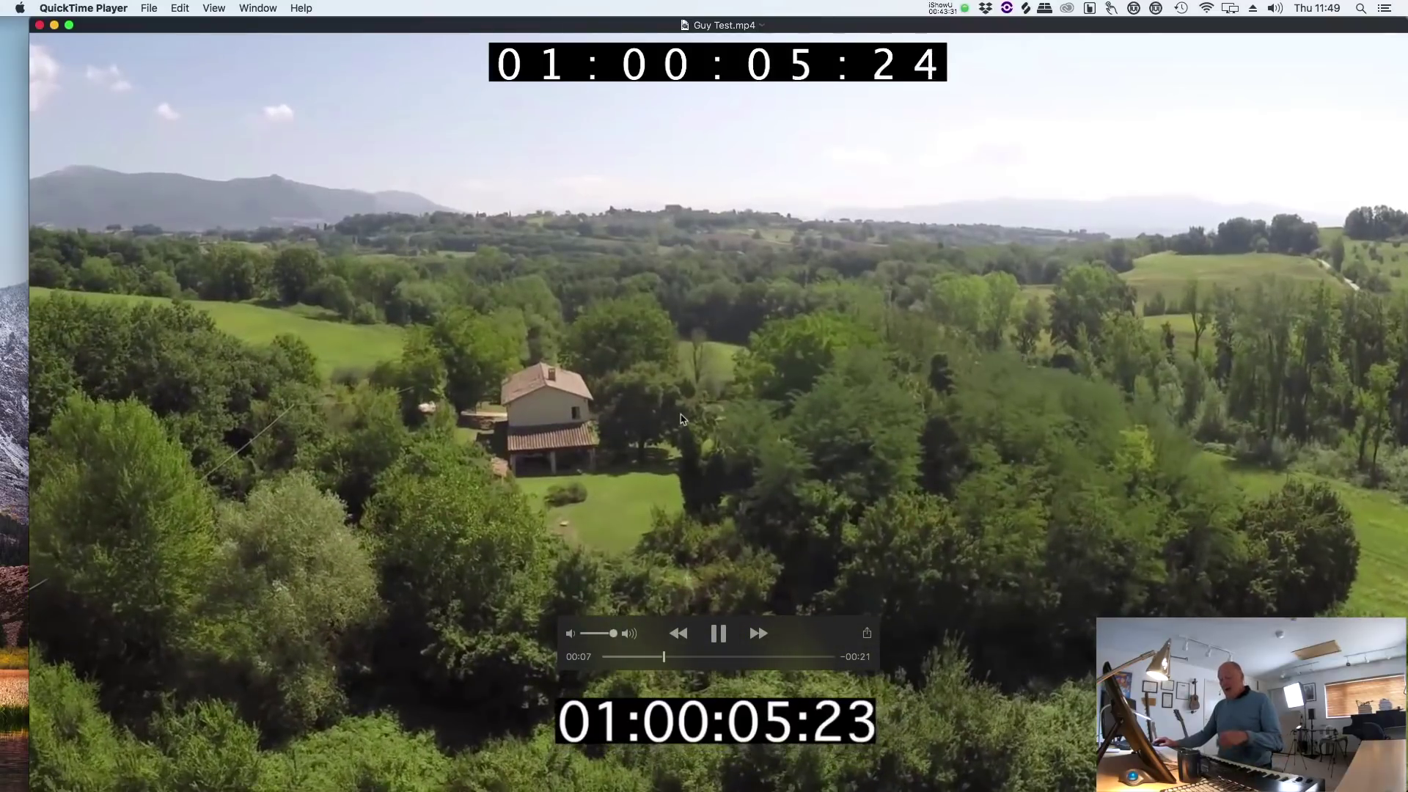
pyautogui.press('ctrl+super+f')
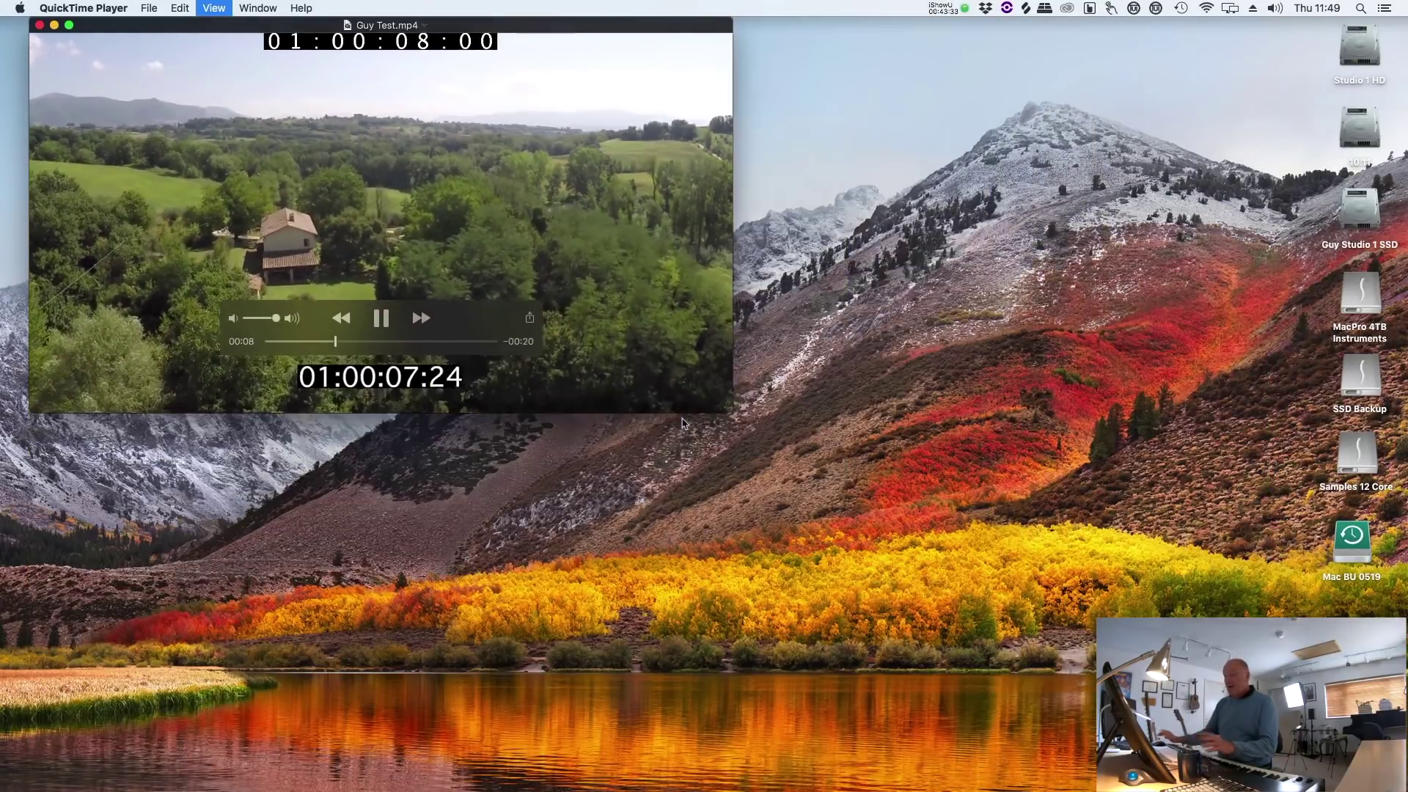
pyautogui.moveTo(305, 26); pyautogui.dragTo(736, 172)
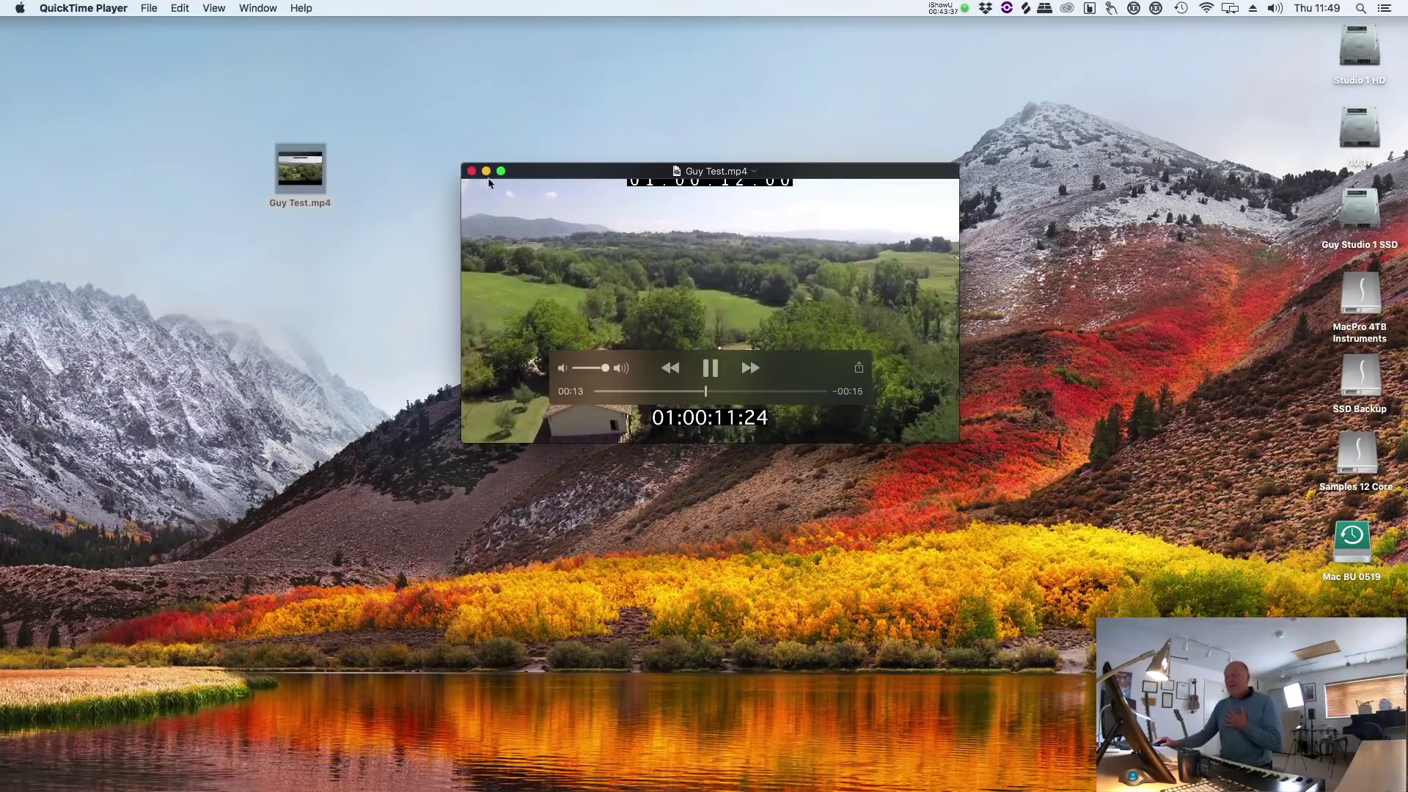
pyautogui.press('super+w')
# Switch back to Cubase and close the video export dialog.
pyautogui.moveTo(696, 783)
pyautogui.click(793, 772)
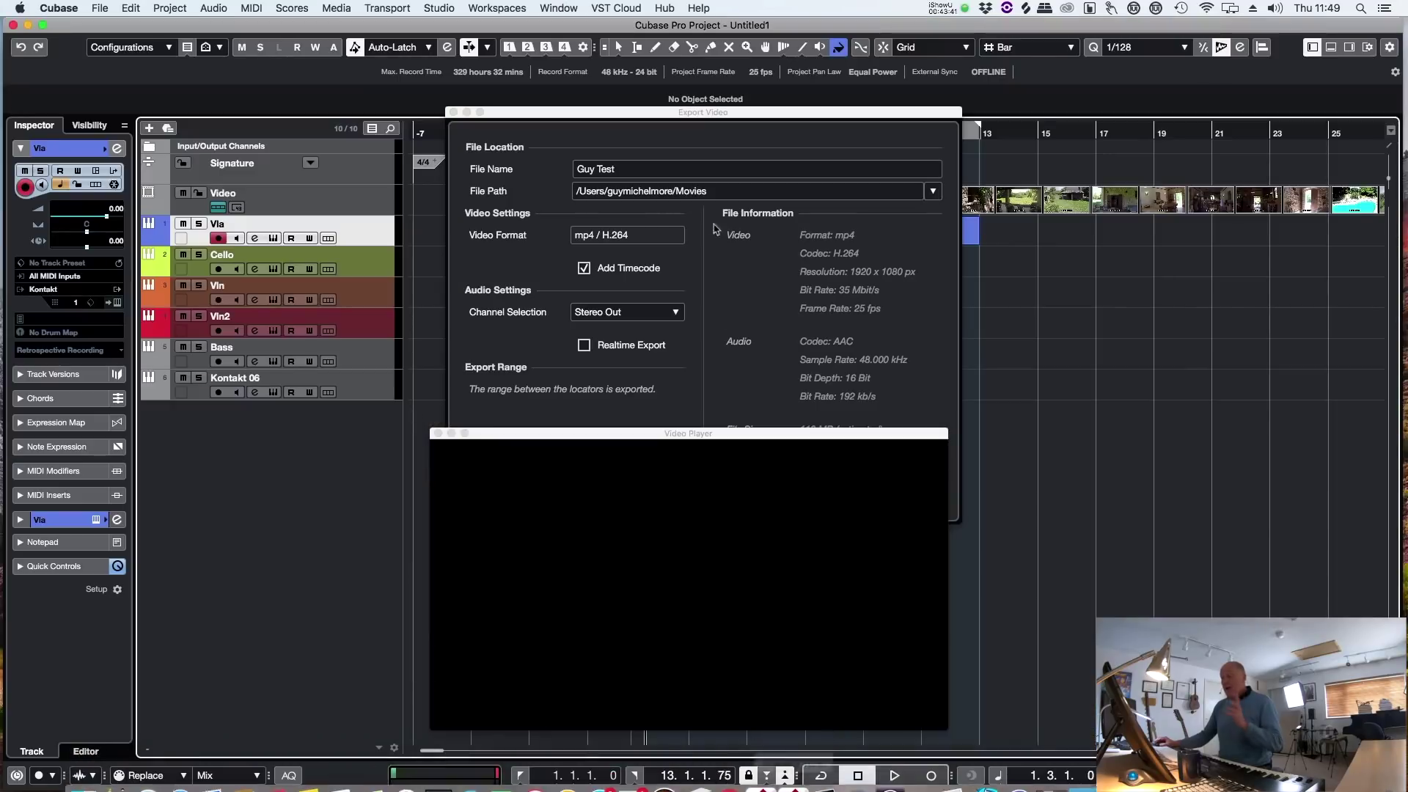
pyautogui.click(454, 113)
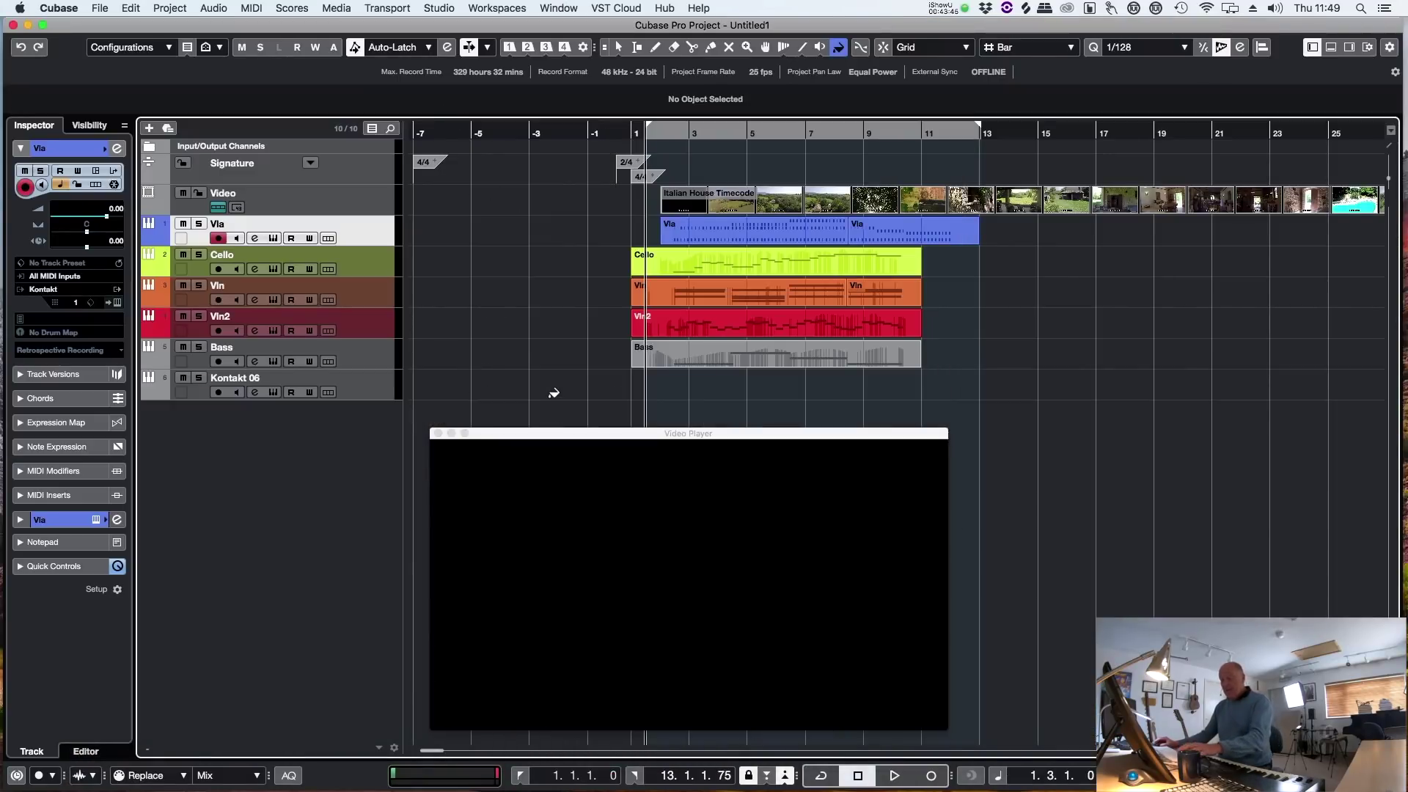
# Start importing tracks from the project file EWCC V1.cpr and review its source tracks in the import options.
pyautogui.click(109, 10)
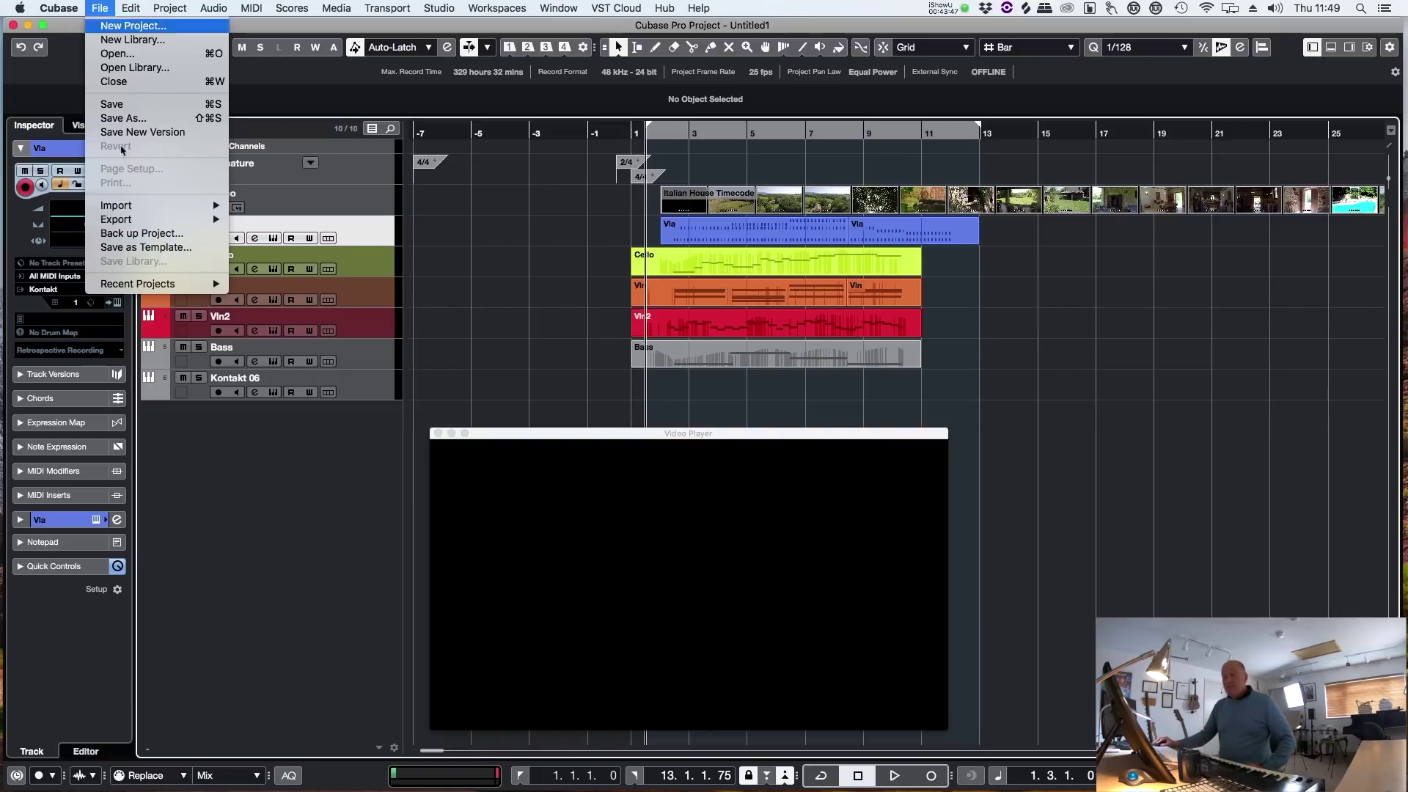
pyautogui.moveTo(130, 208)
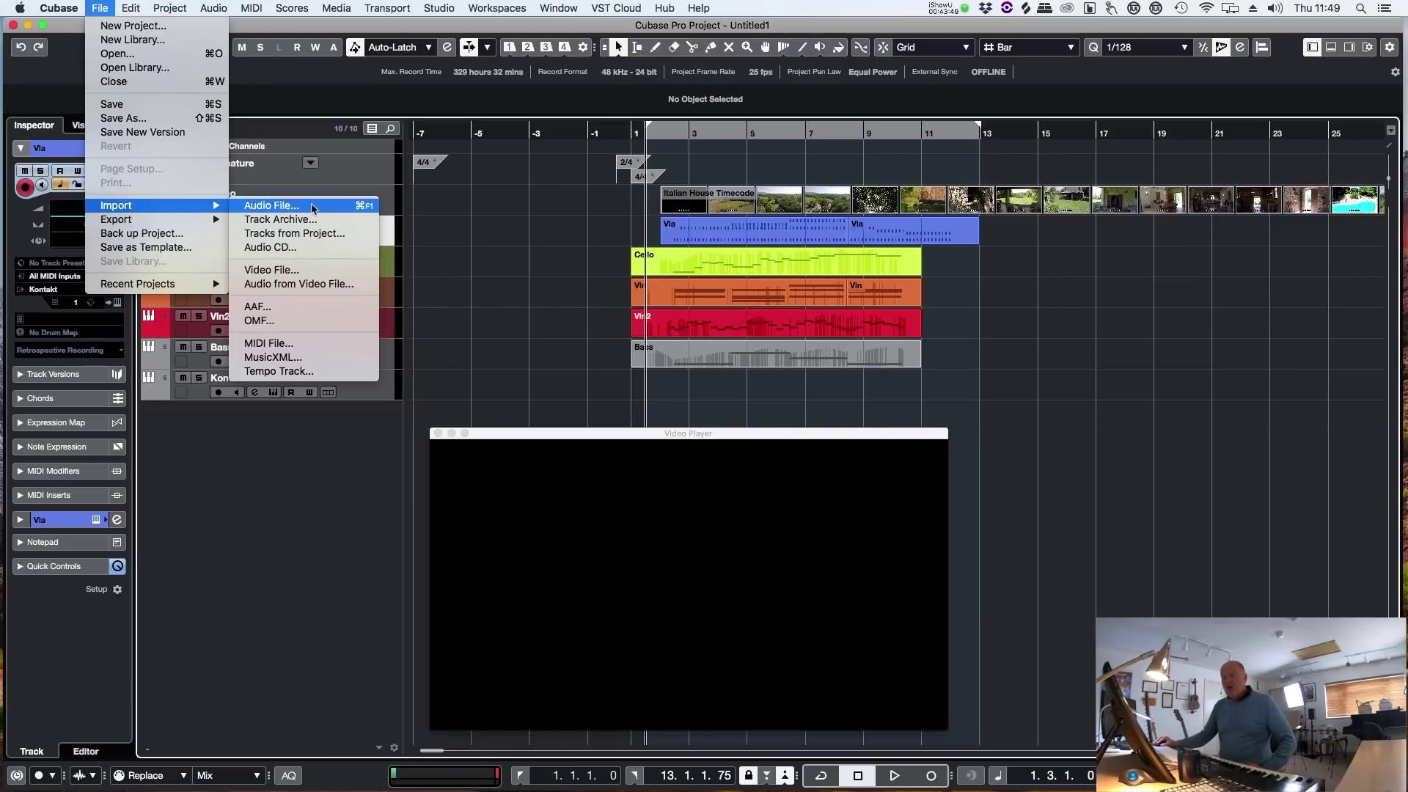
pyautogui.click(301, 233)
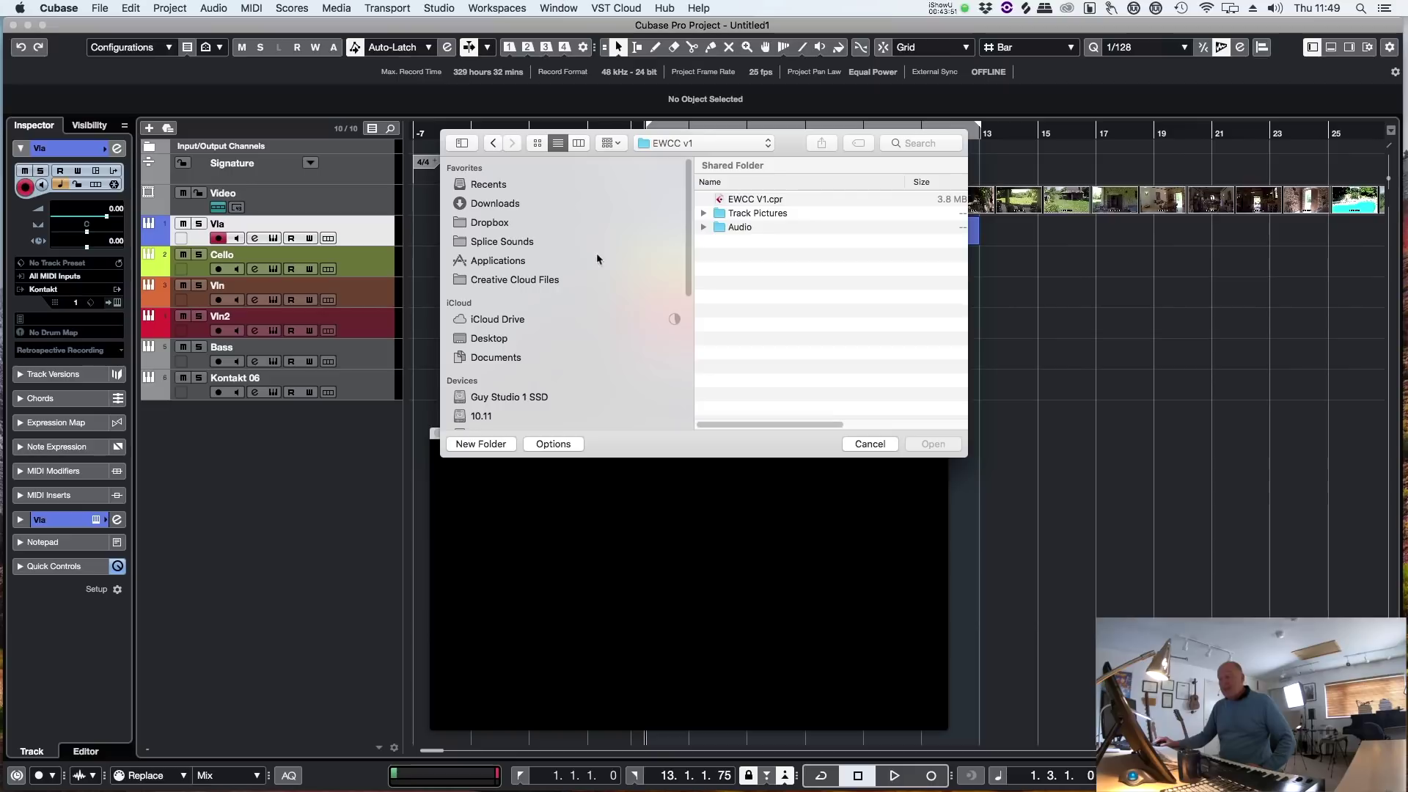
pyautogui.click(756, 201)
pyautogui.click(945, 446)
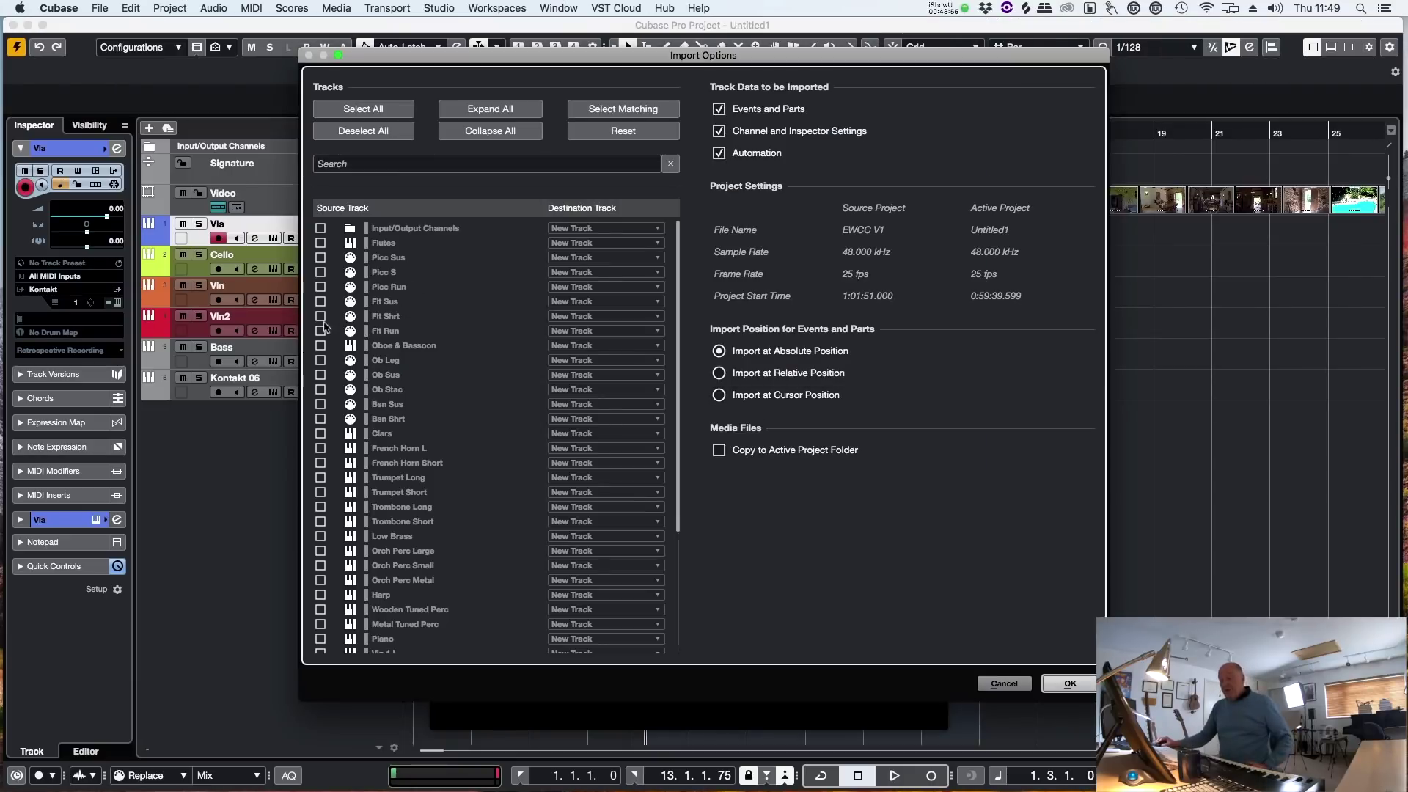
pyautogui.scroll(-5, 324, 543)
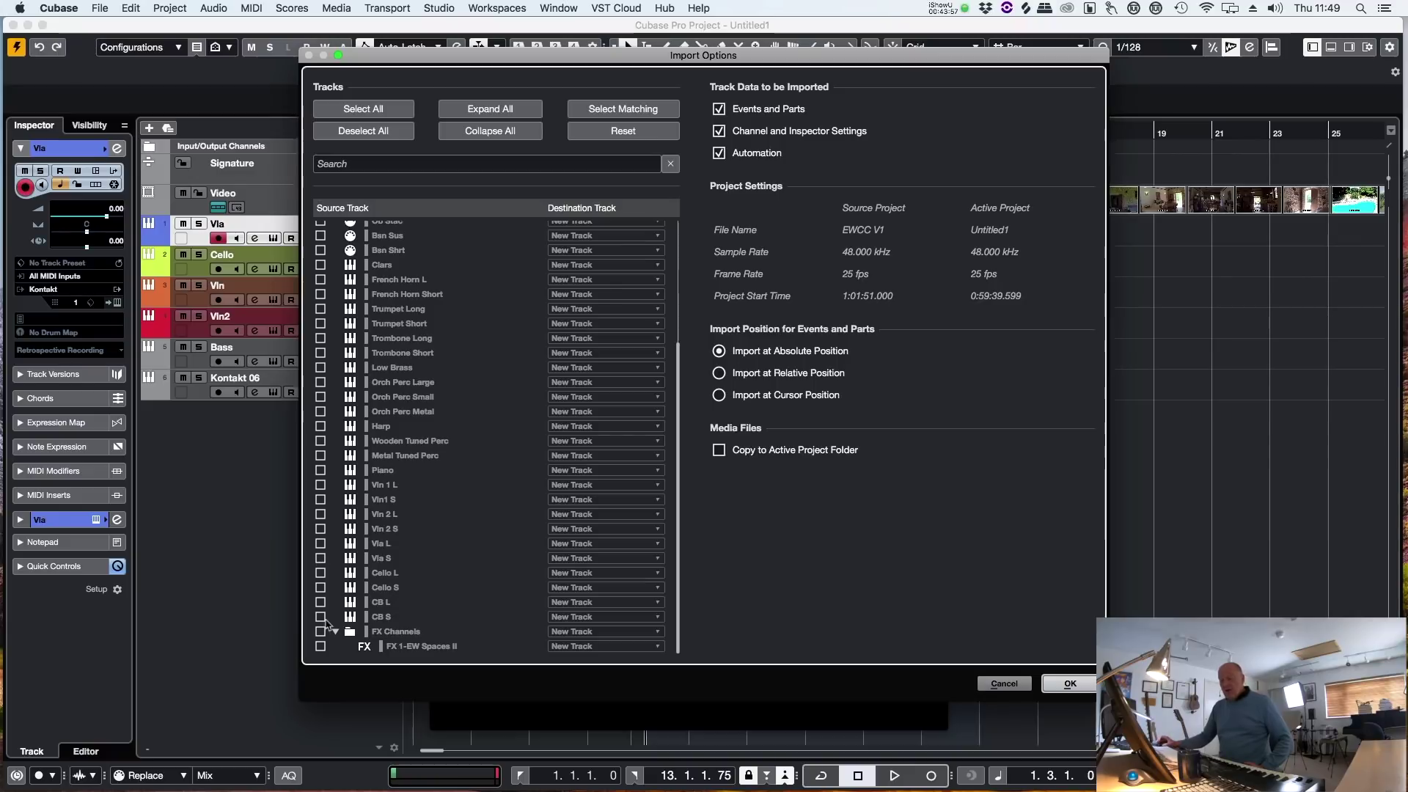
pyautogui.scroll(5, 330, 609)
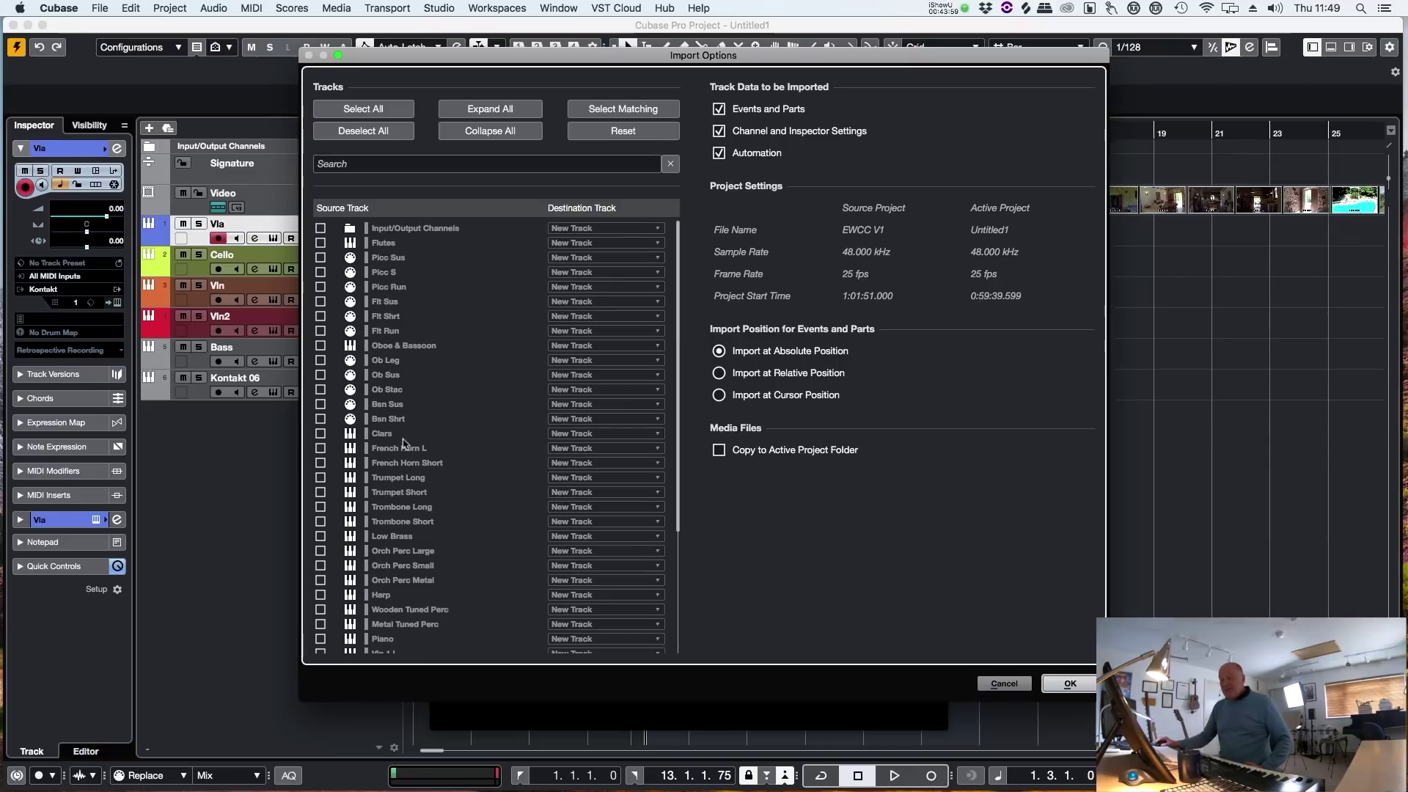
pyautogui.scroll(-5, 403, 442)
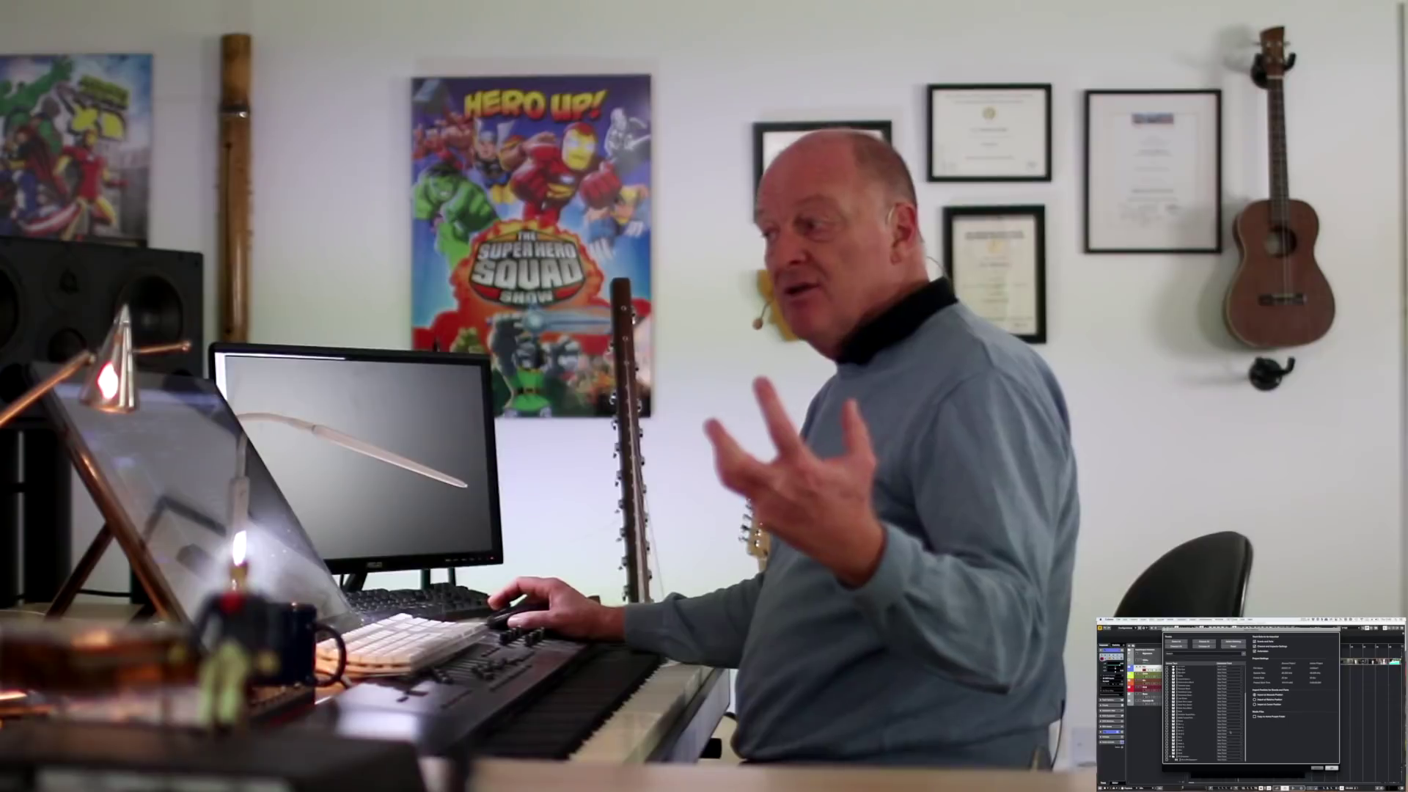